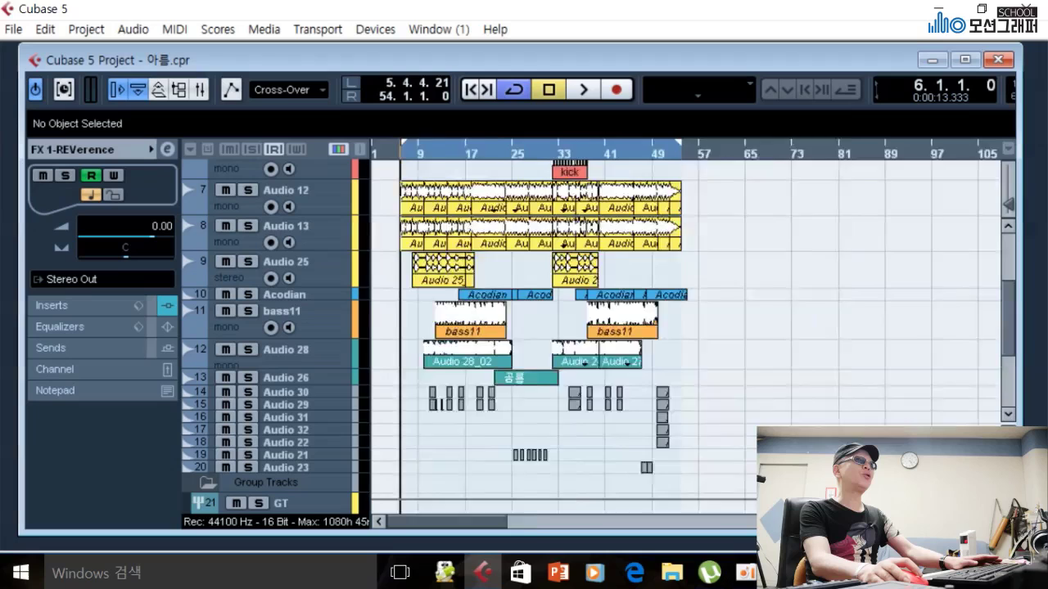
# Examine the whole arrangement, from the percussion tracks down to the group tracks
pyautogui.press('h')
pyautogui.press('h')
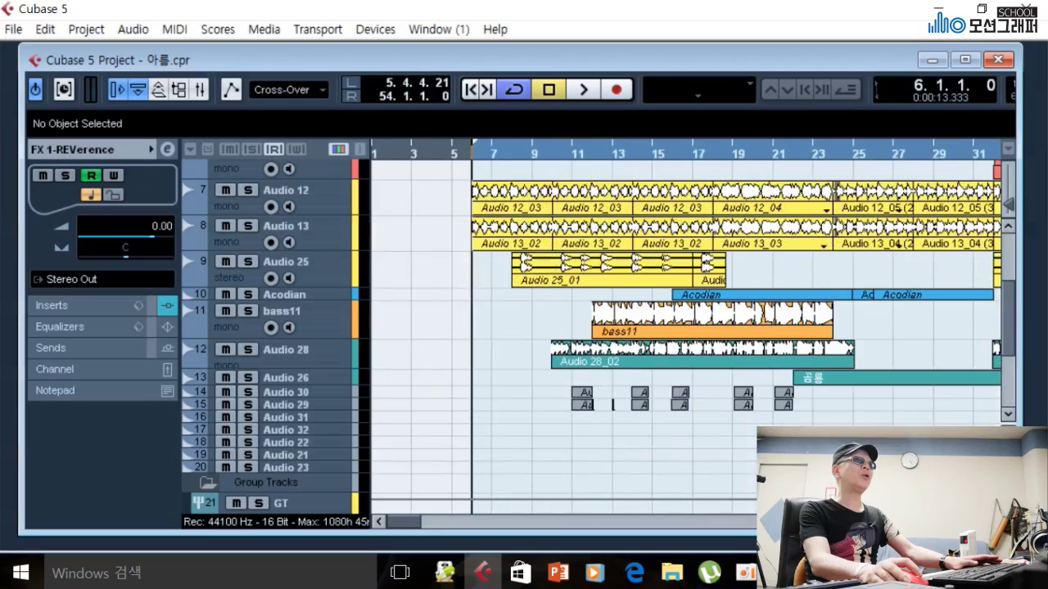
pyautogui.scroll(2, 871, 399)
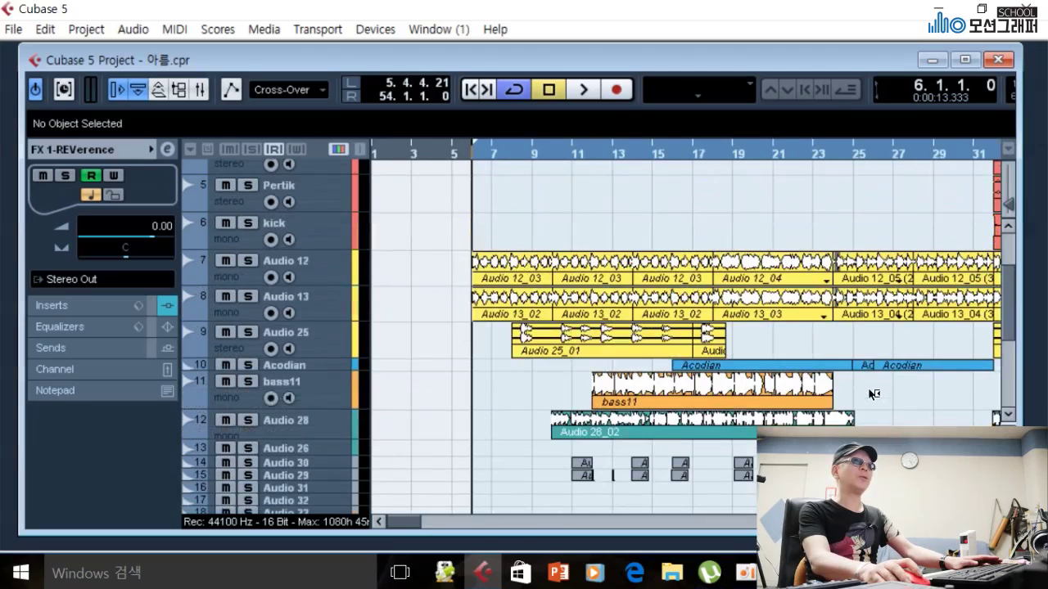
pyautogui.scroll(3, 871, 400)
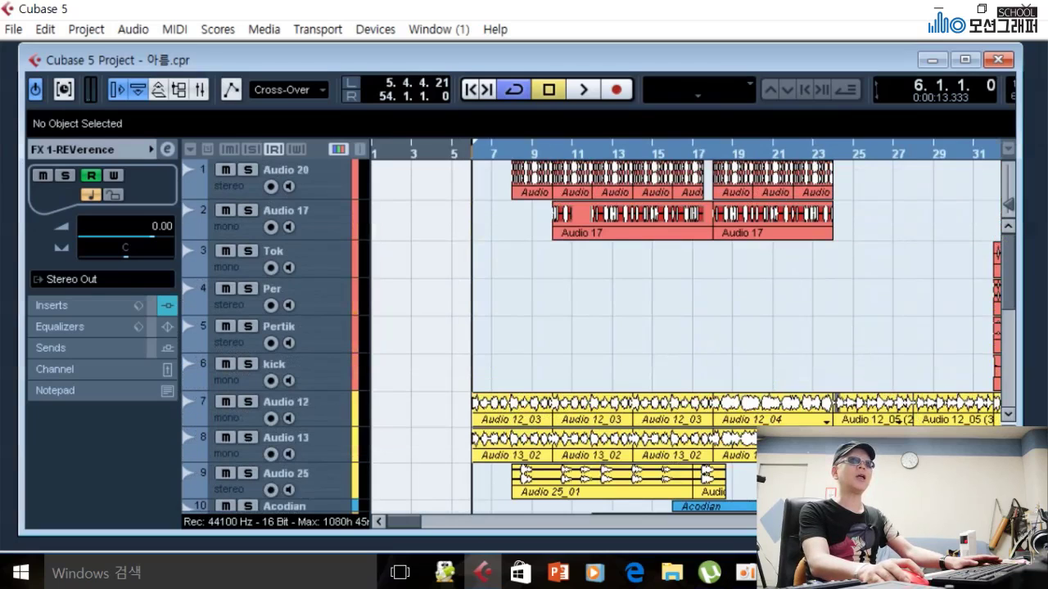
pyautogui.press('g')
pyautogui.press('g')
pyautogui.press('g')
pyautogui.press('h')
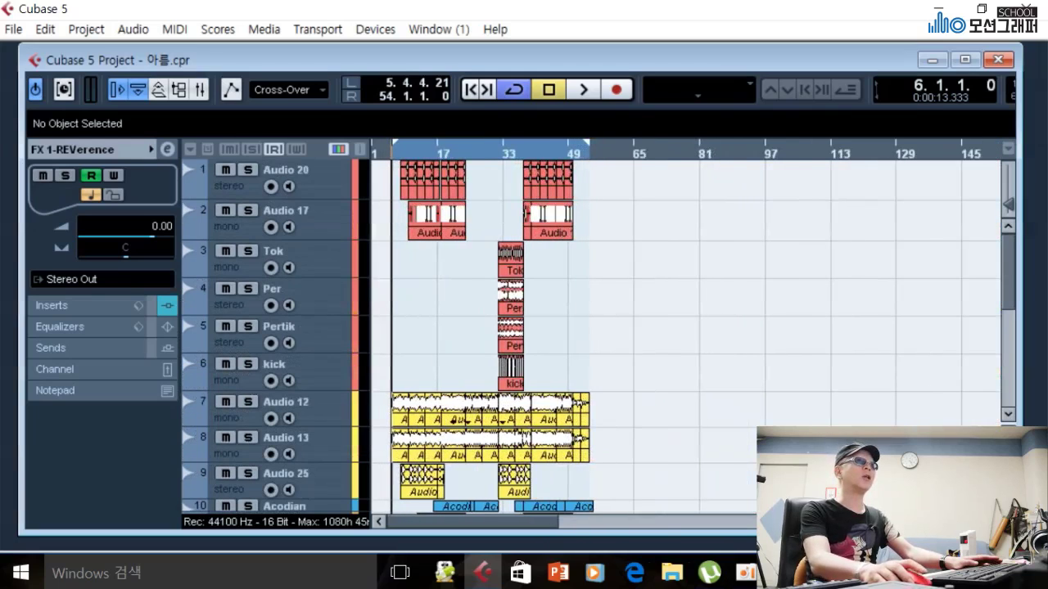
pyautogui.press('h')
pyautogui.scroll(-5, 709, 332)
pyautogui.scroll(3, 710, 342)
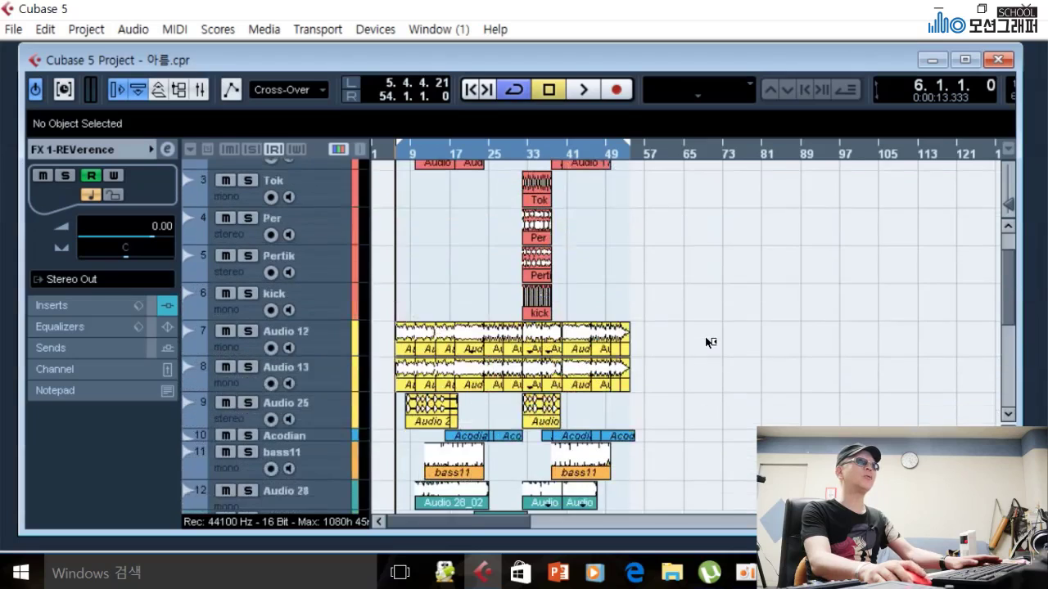
pyautogui.scroll(2, 709, 342)
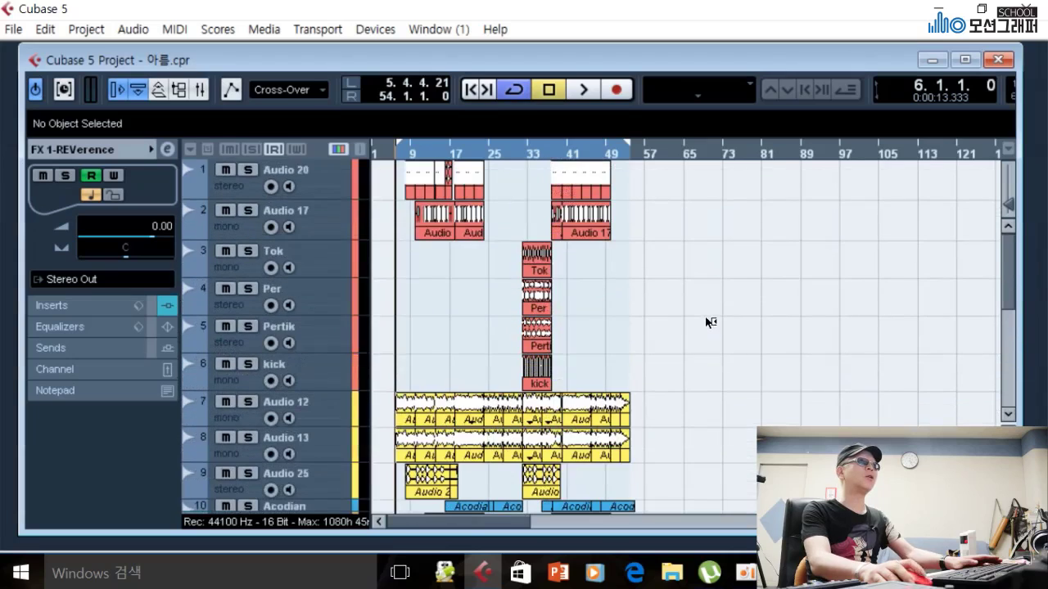
# Collapse the Audio 17, Tok, Per, Pertik and kick tracks to minimum height
pyautogui.click(324, 238)
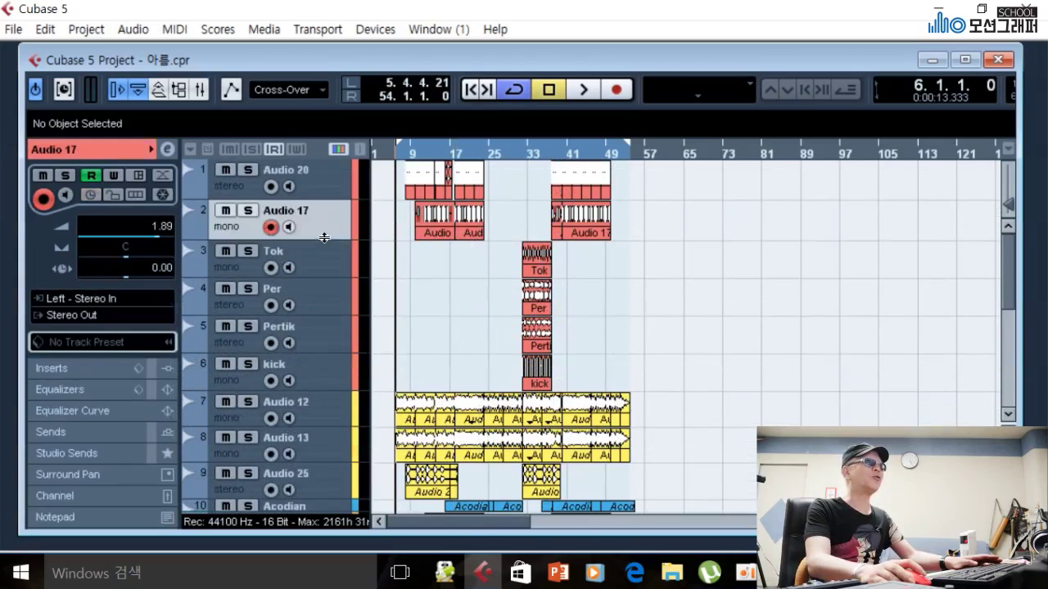
pyautogui.moveTo(324, 238); pyautogui.dragTo(328, 201)
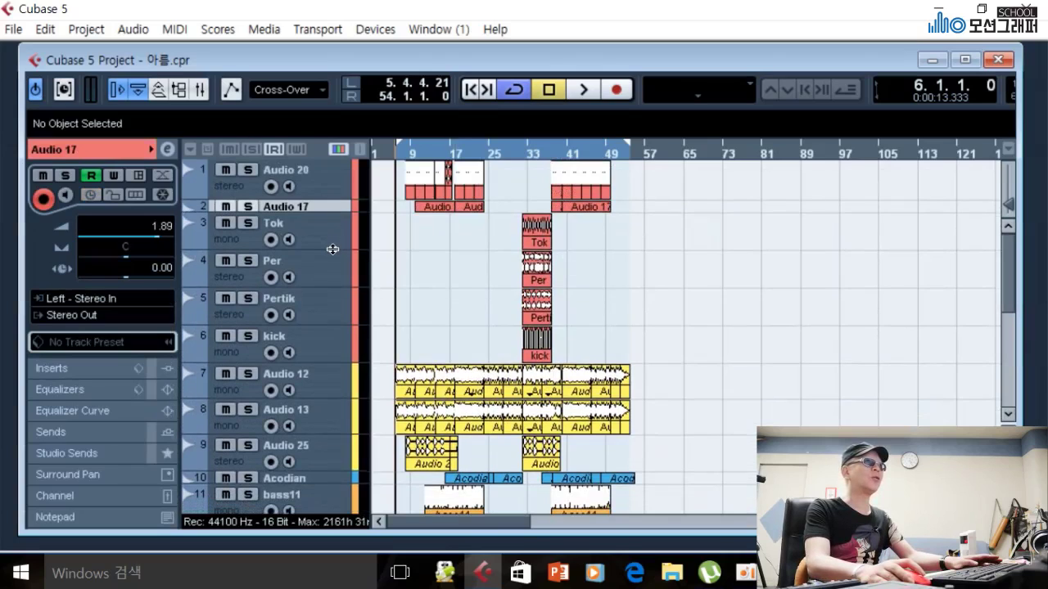
pyautogui.moveTo(332, 249); pyautogui.dragTo(331, 208)
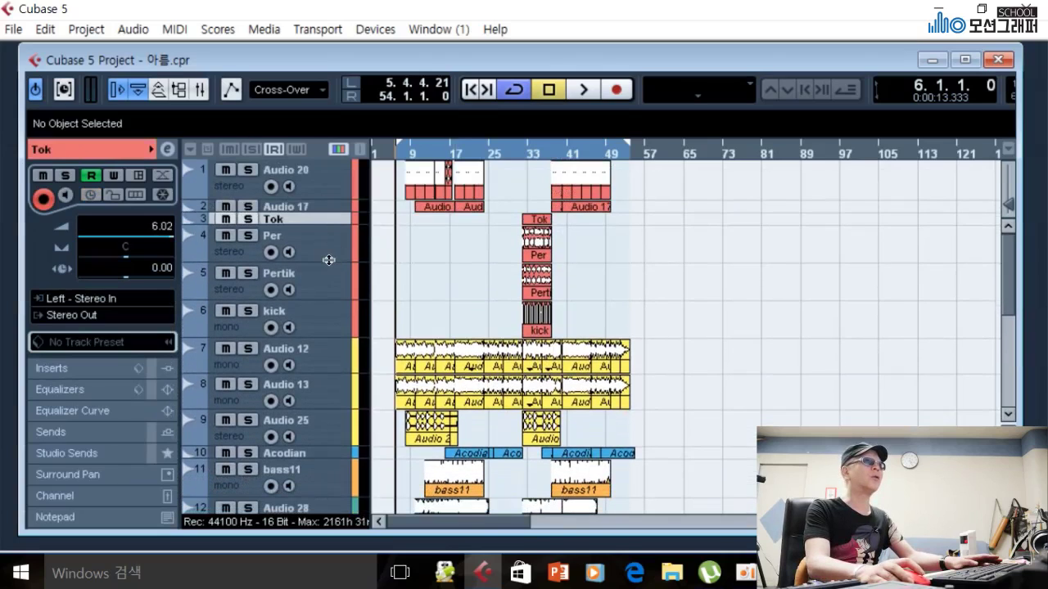
pyautogui.moveTo(329, 260); pyautogui.dragTo(329, 224)
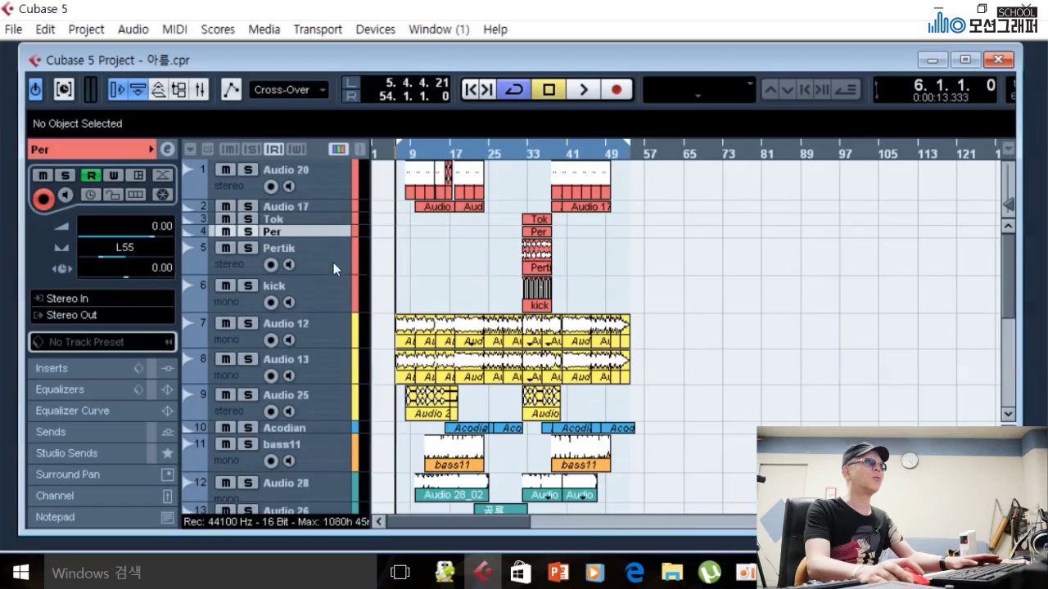
pyautogui.moveTo(329, 274); pyautogui.dragTo(328, 226)
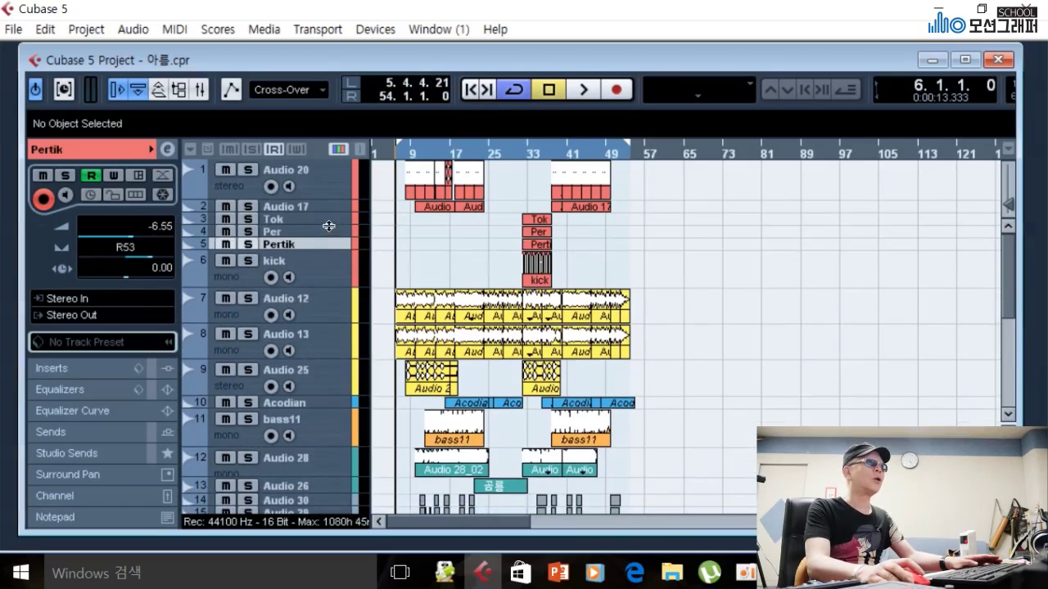
pyautogui.moveTo(325, 286); pyautogui.dragTo(336, 270)
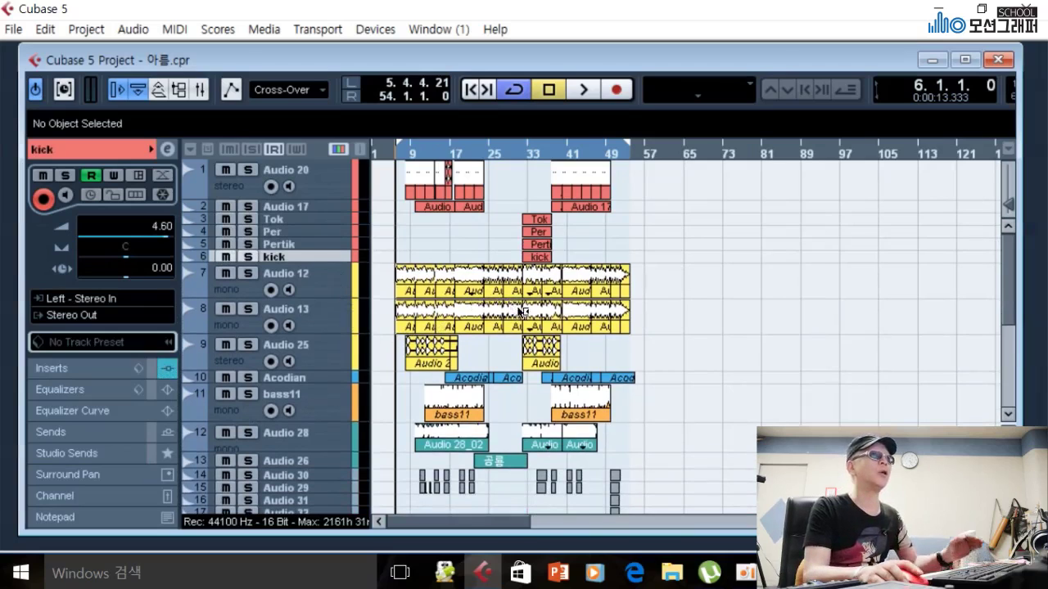
# Play the full mix from bar 6 to about bar 33
pyautogui.scroll(-3, 527, 303)
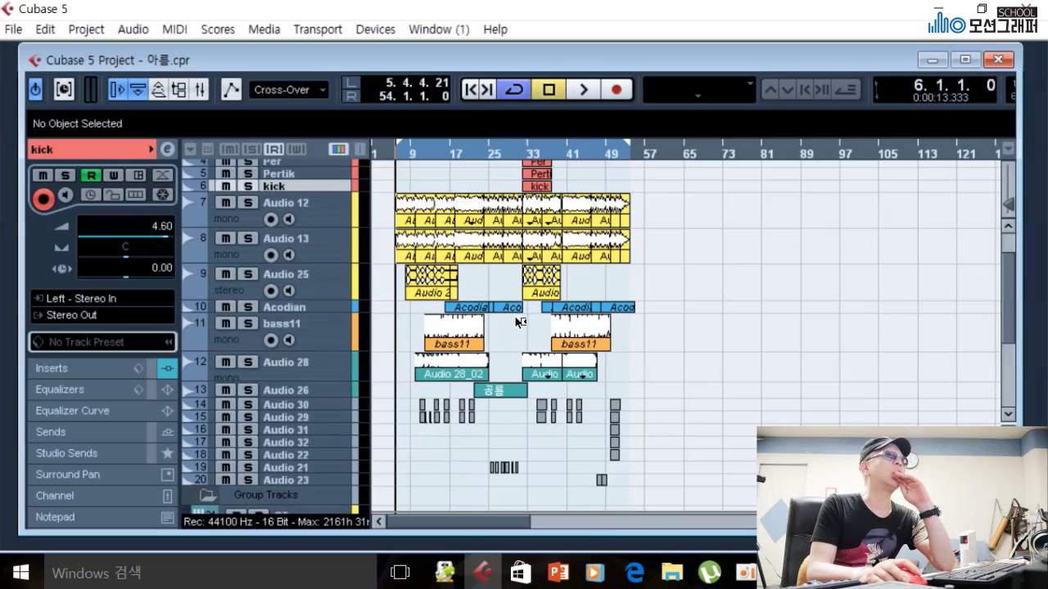
pyautogui.scroll(-5, 710, 317)
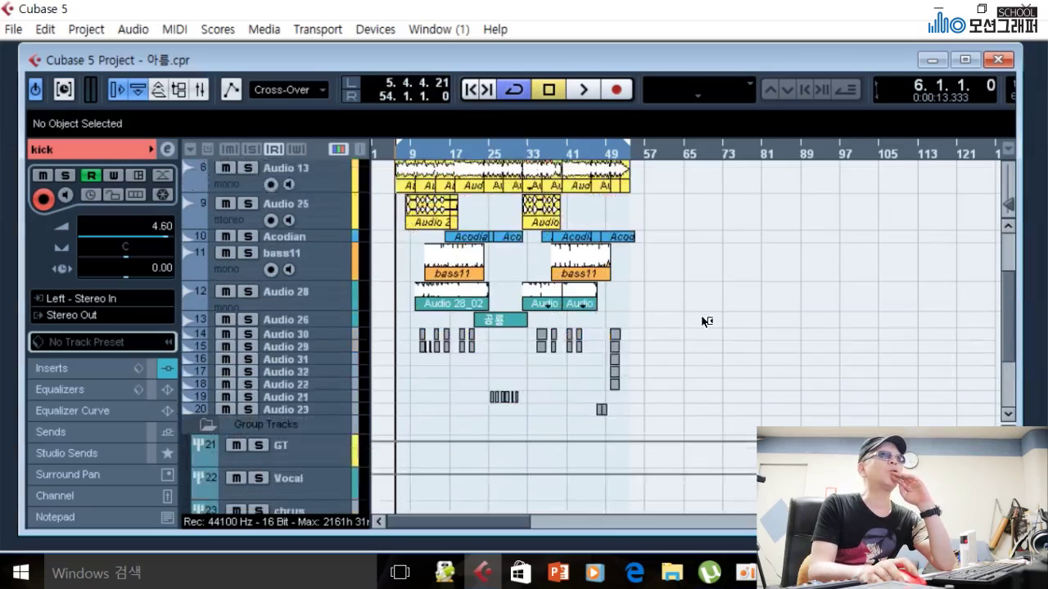
pyautogui.scroll(5, 698, 323)
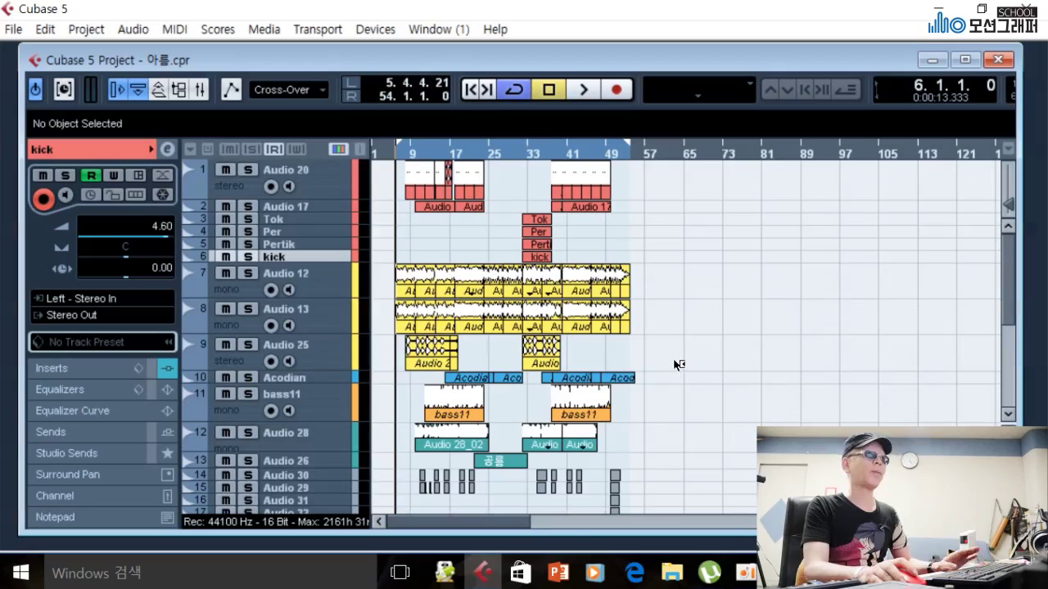
pyautogui.press('space')
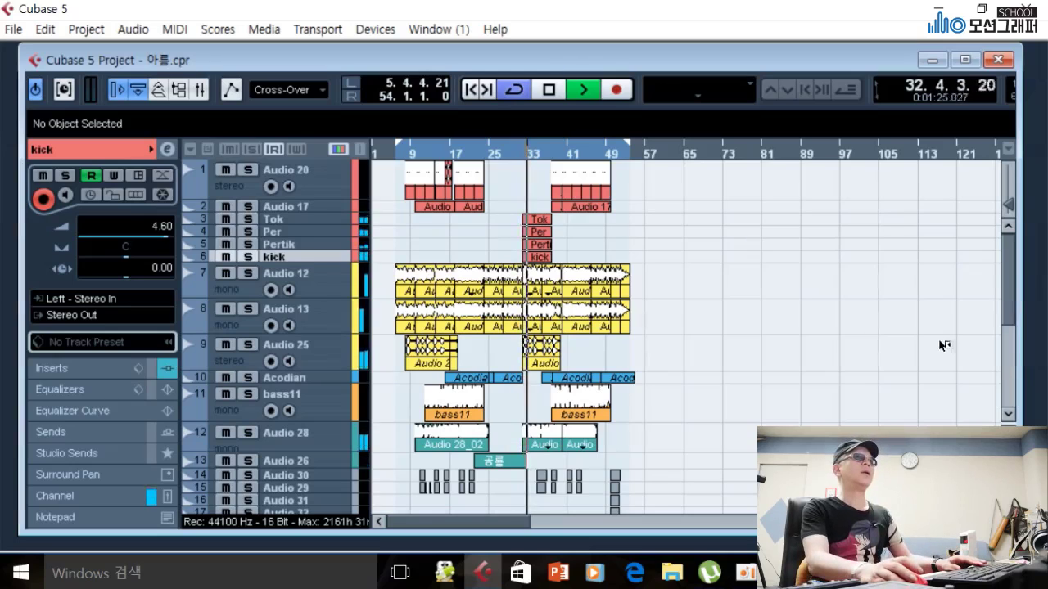
pyautogui.press('space')
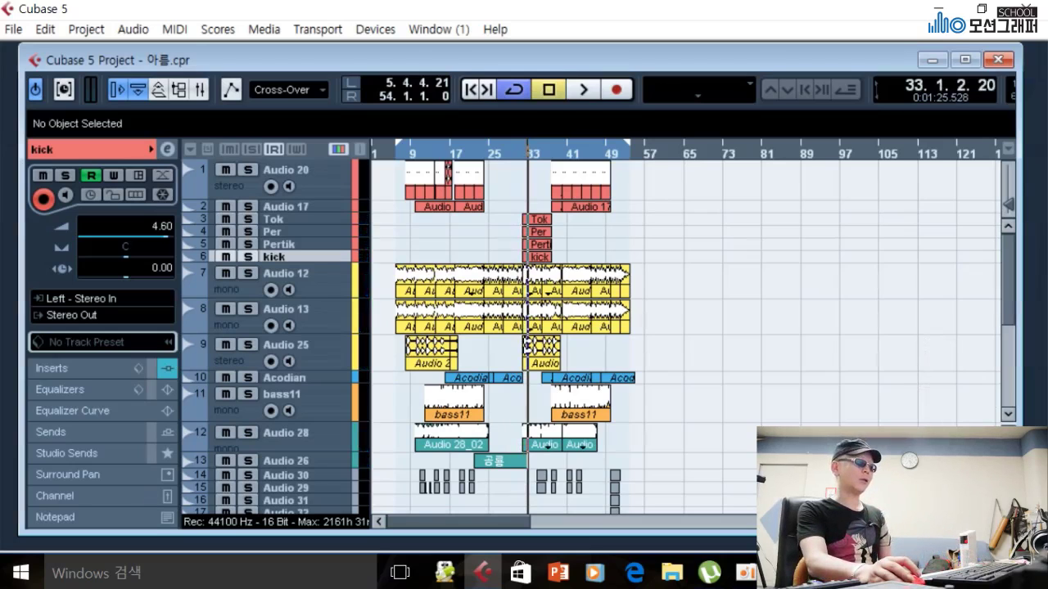
# Return the playhead to bar 6, where the Audio 12 and Audio 13 clips begin
pyautogui.press('h')
pyautogui.press('h')
pyautogui.press('h')
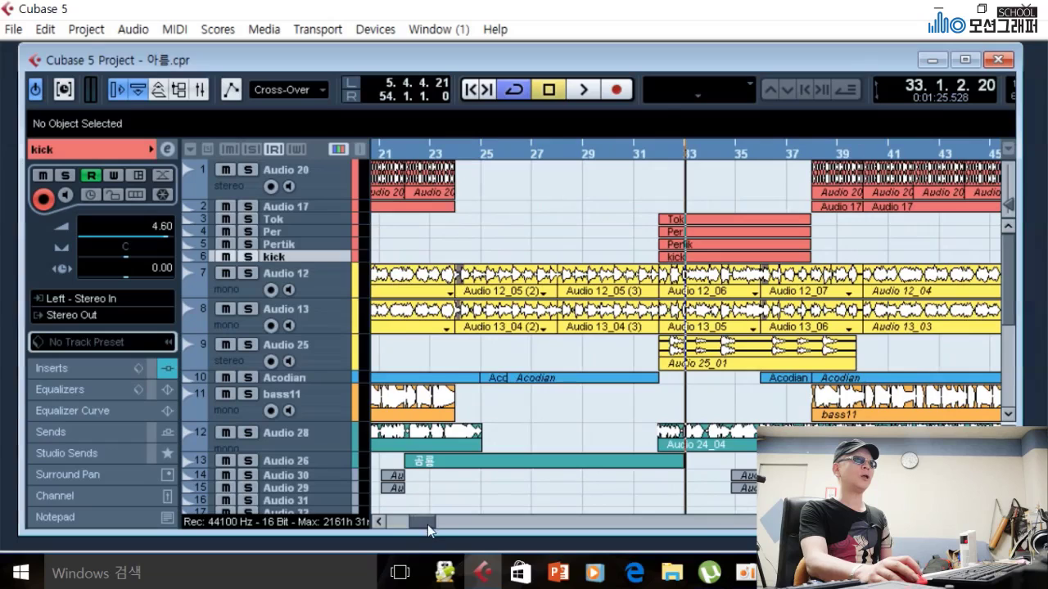
pyautogui.moveTo(425, 523); pyautogui.dragTo(385, 514)
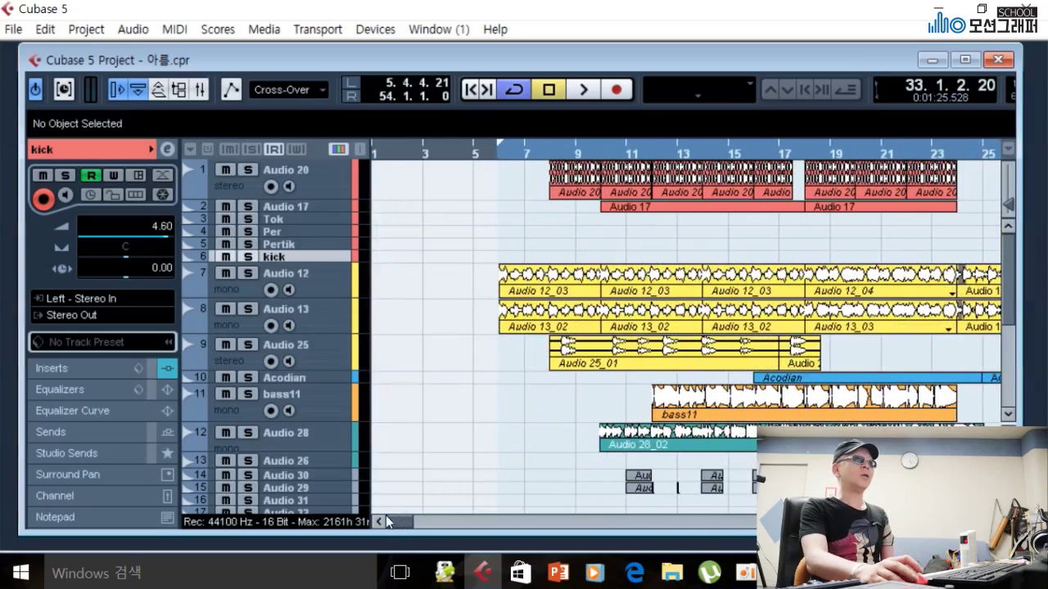
pyautogui.click(500, 155)
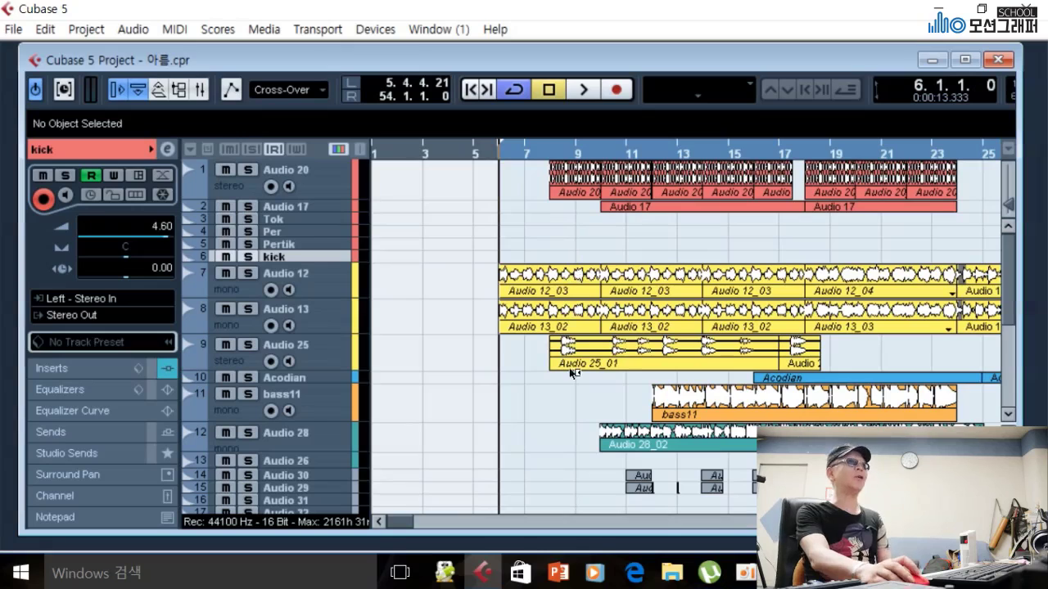
# Examine the tracks in the opening section and the start of the Audio 12 and Audio 13 clips
pyautogui.scroll(-2, 586, 229)
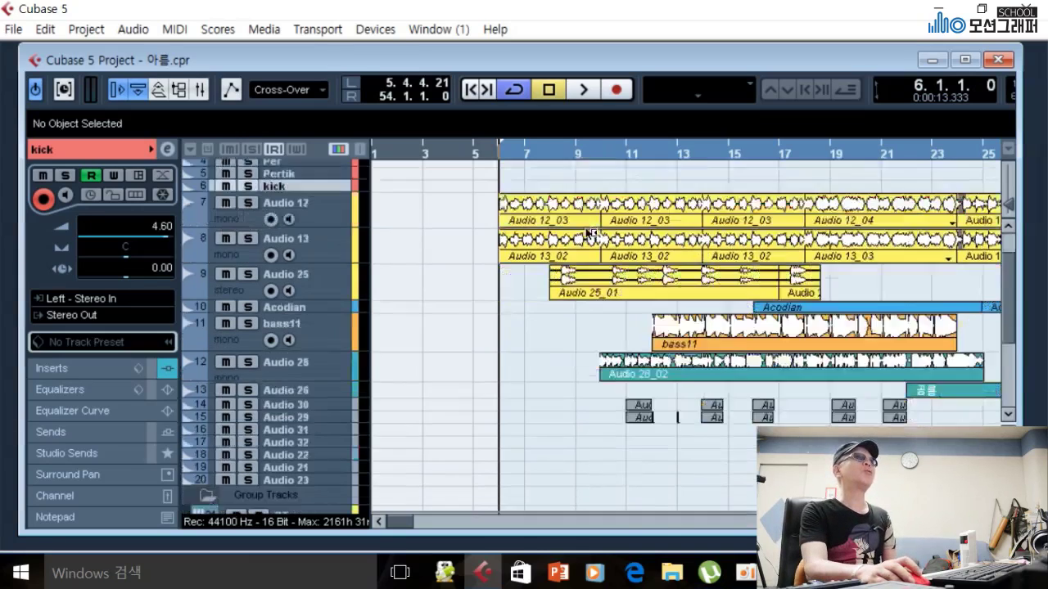
pyautogui.scroll(-4, 593, 245)
pyautogui.scroll(2, 655, 343)
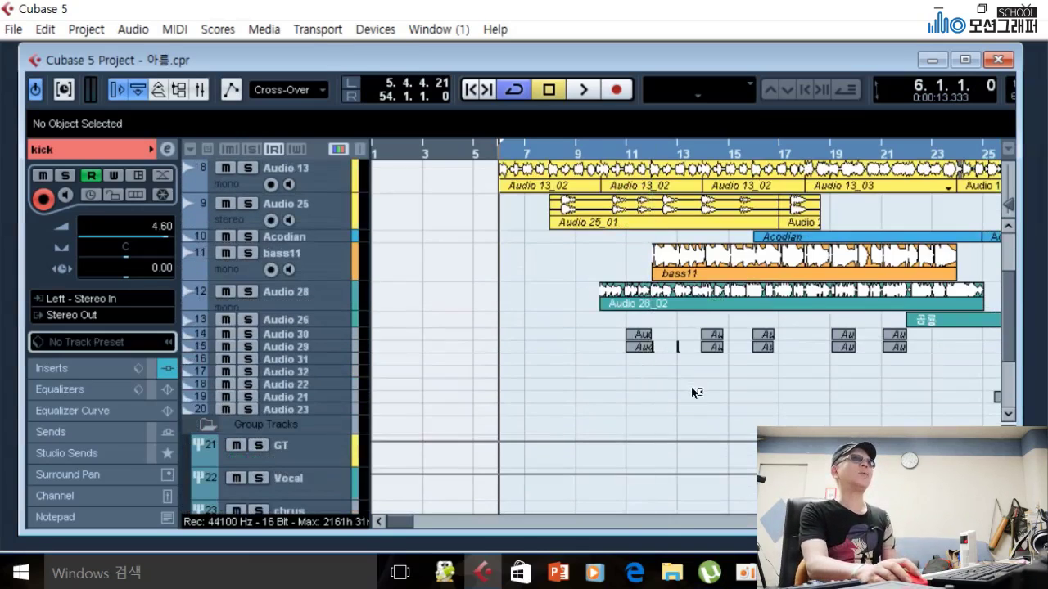
pyautogui.scroll(4, 694, 392)
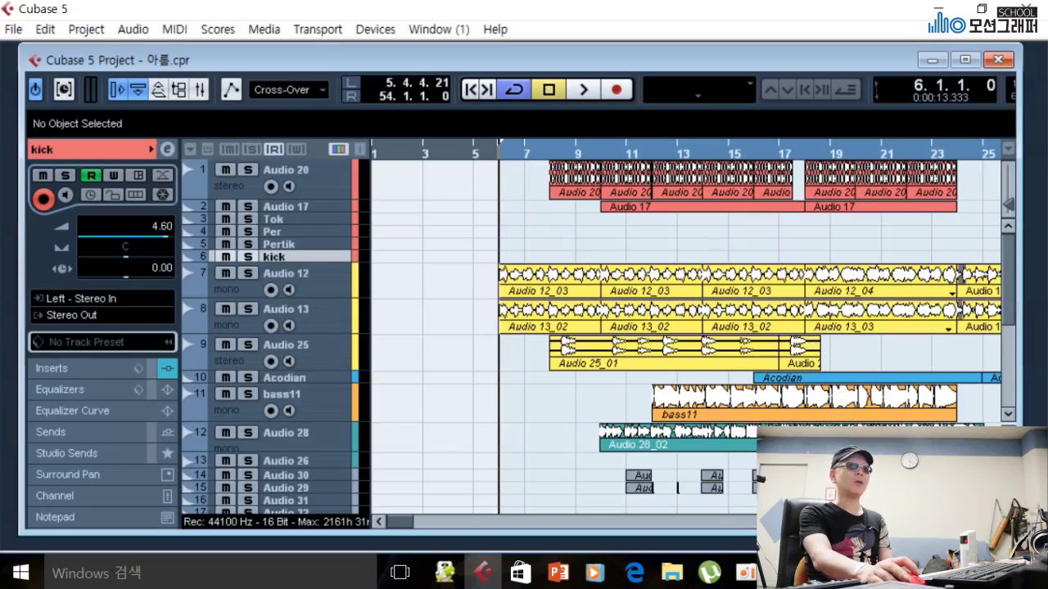
pyautogui.press('h')
pyautogui.press('h')
pyautogui.press('h')
pyautogui.press('h')
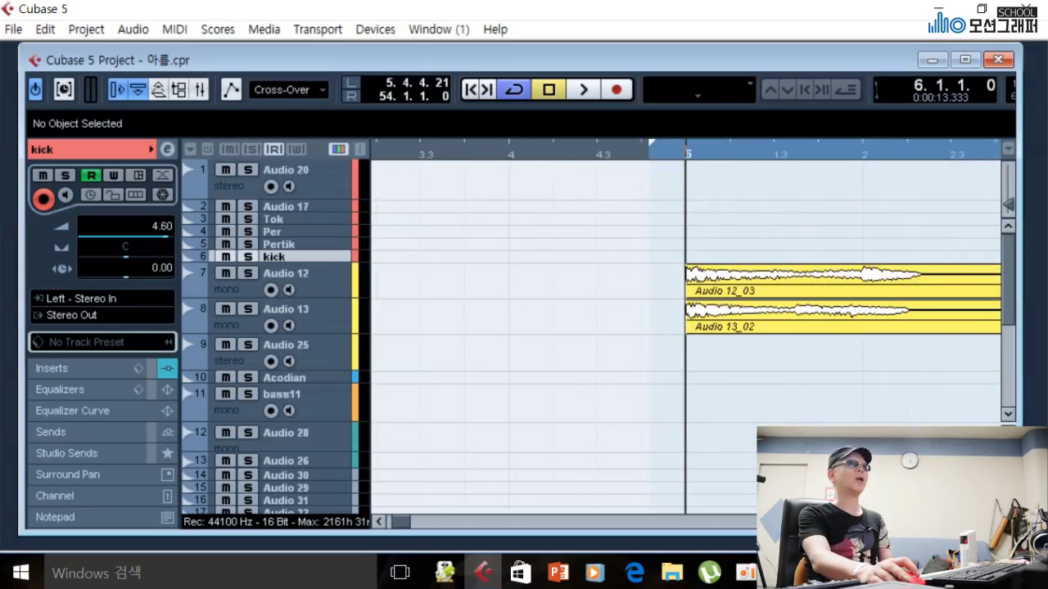
pyautogui.press('g')
pyautogui.press('g')
pyautogui.press('g')
pyautogui.press('g')
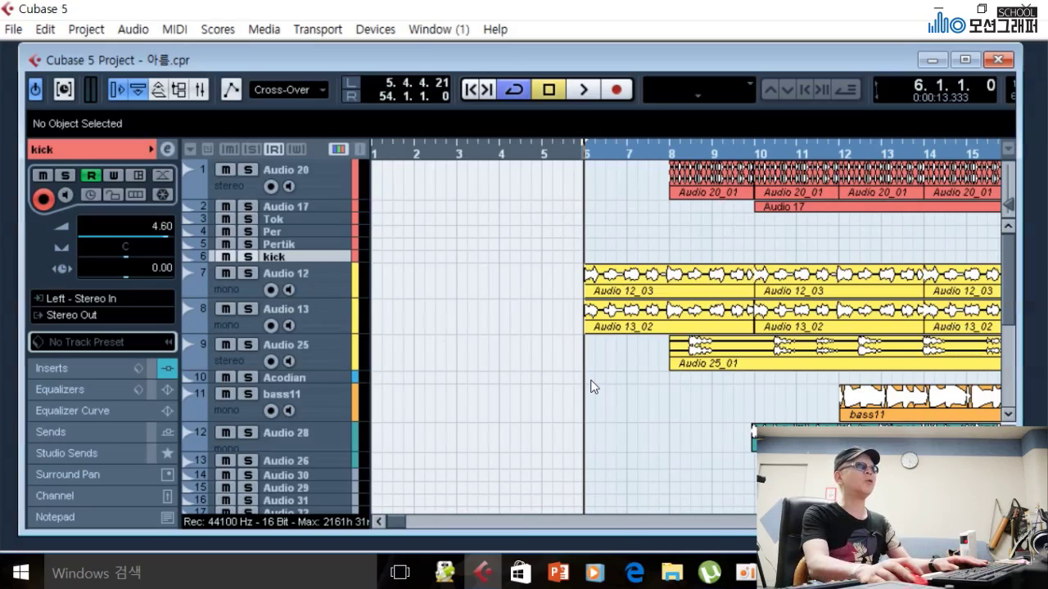
# Listen to Audio 12 and Audio 13 soloed together from bar 6 to about bar 10, and clear both solos
pyautogui.click(249, 273)
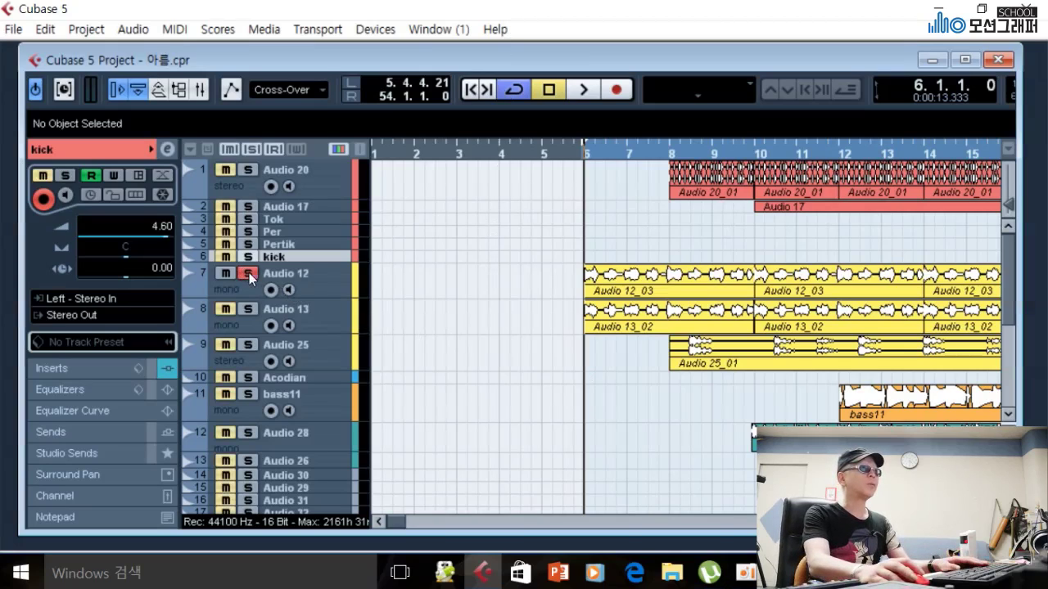
pyautogui.click(250, 310)
pyautogui.press('space')
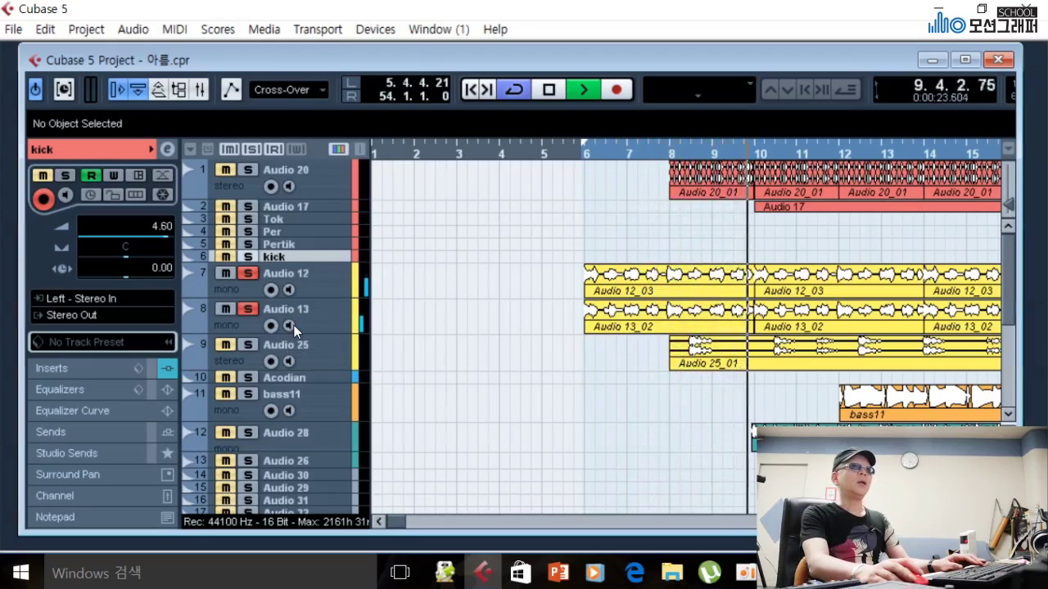
pyautogui.press('space')
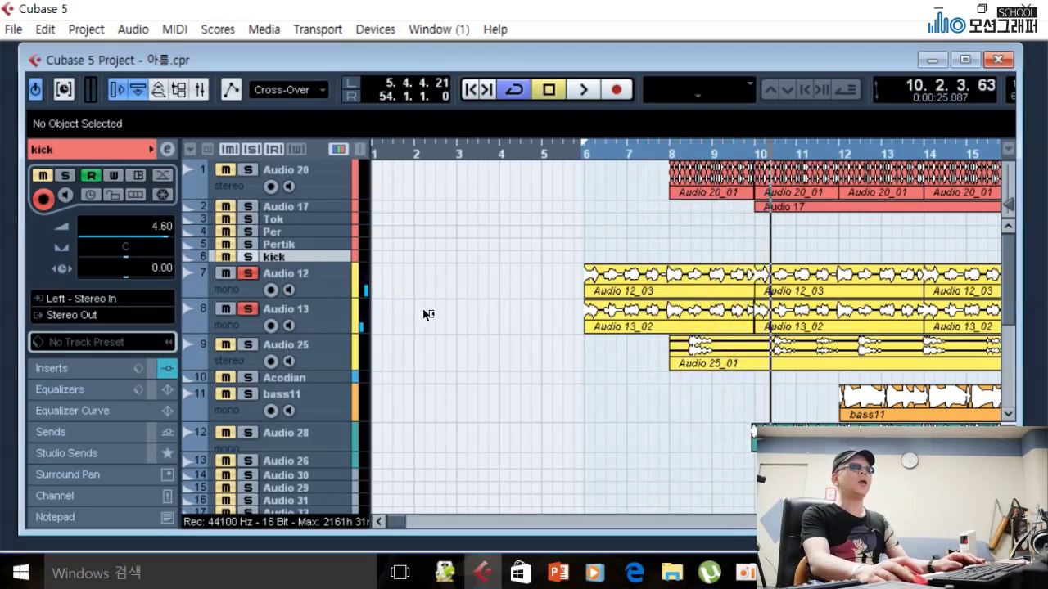
pyautogui.click(246, 275)
pyautogui.click(248, 309)
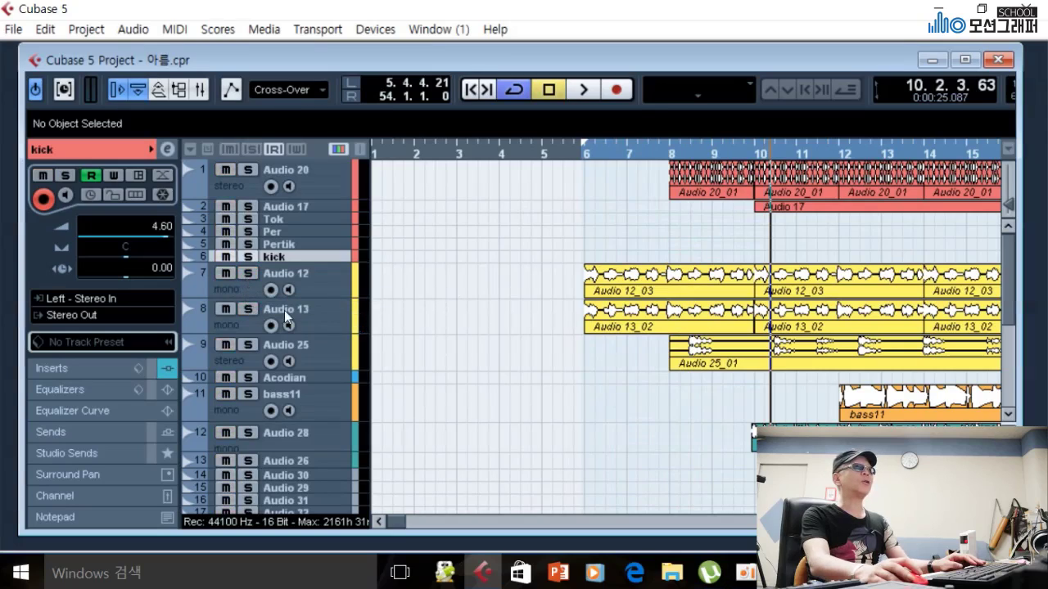
# Listen to Audio 12 alone in solo from bar 6, and clear its solo
pyautogui.click(302, 289)
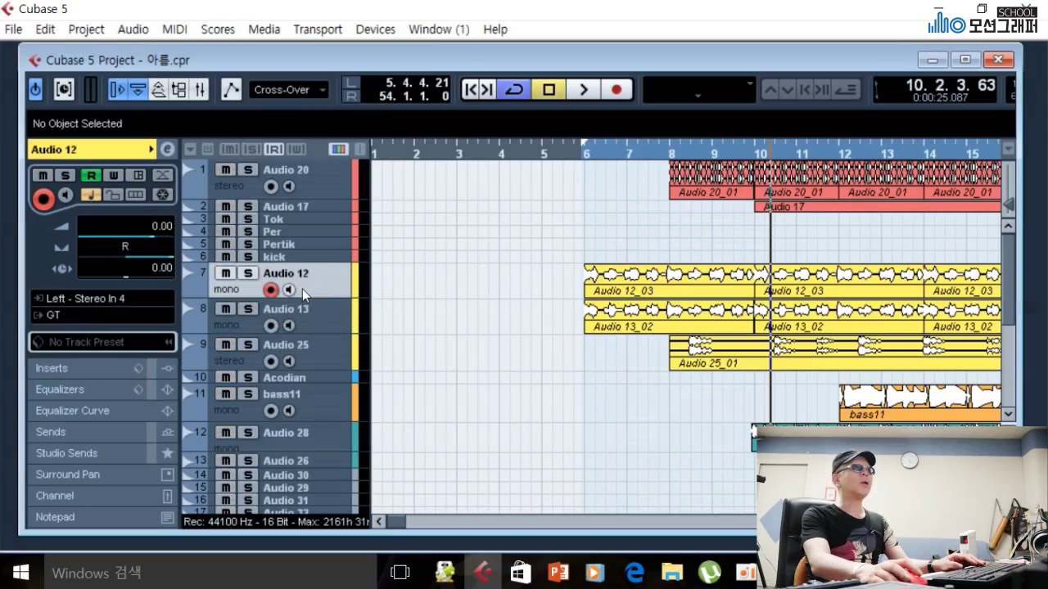
pyautogui.click(579, 152)
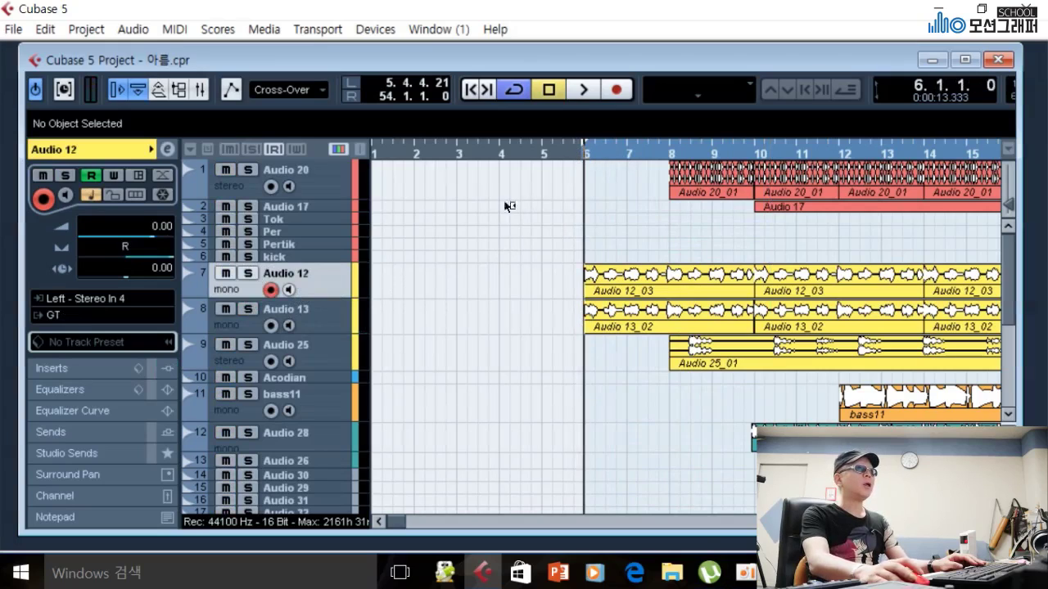
pyautogui.click(250, 278)
pyautogui.press('space')
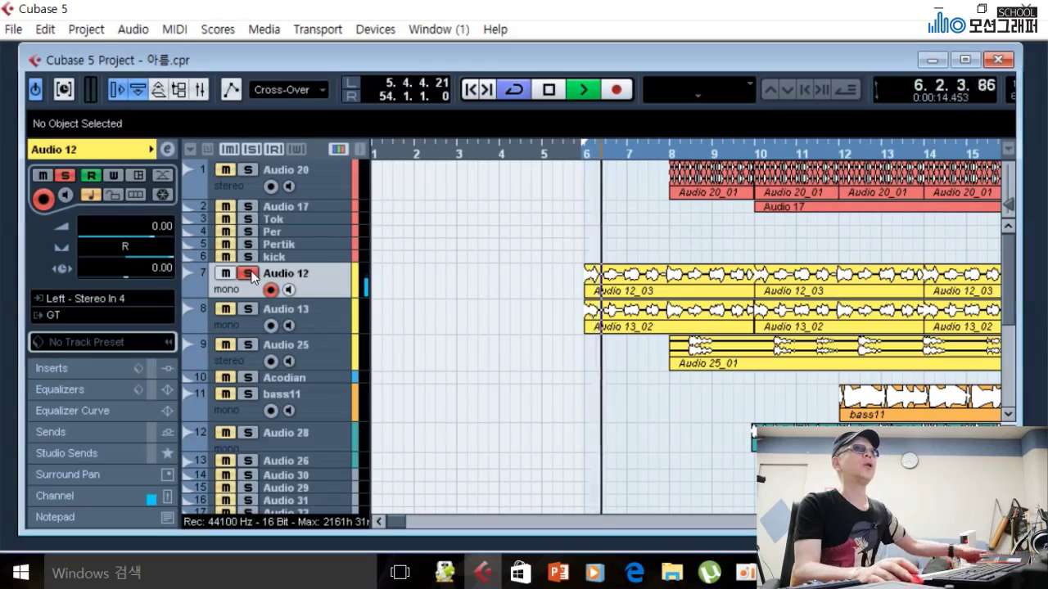
pyautogui.press('space')
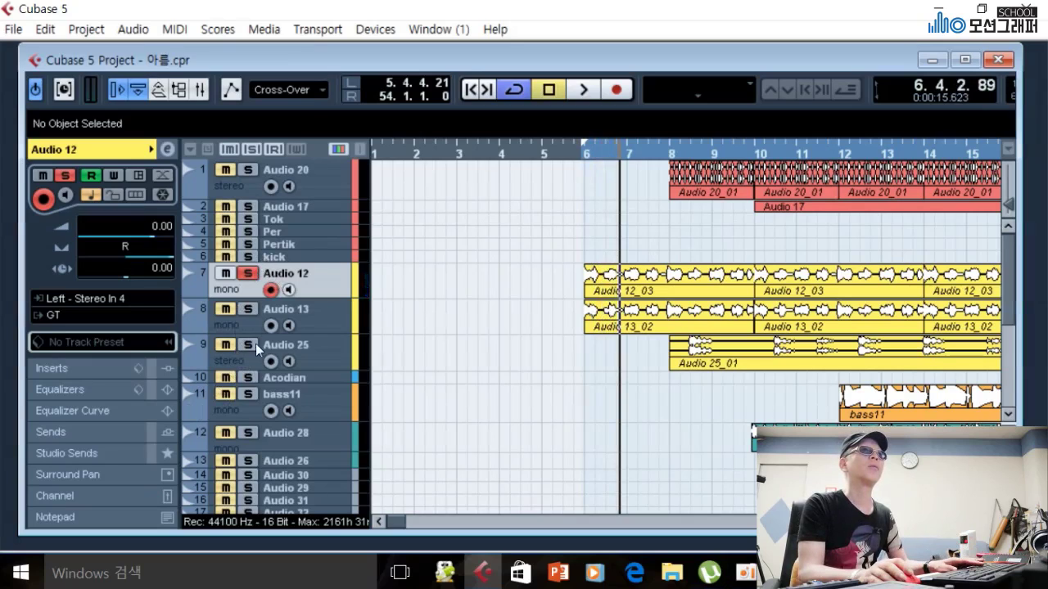
pyautogui.click(254, 280)
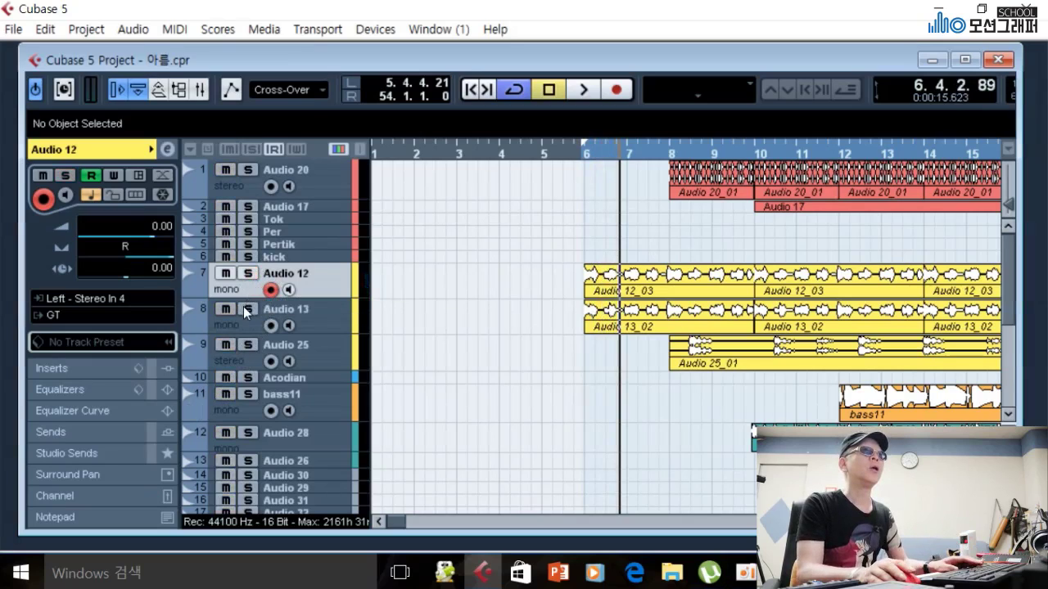
# Listen to Audio 13 alone in solo until about bar 8
pyautogui.click(246, 308)
pyautogui.press('space')
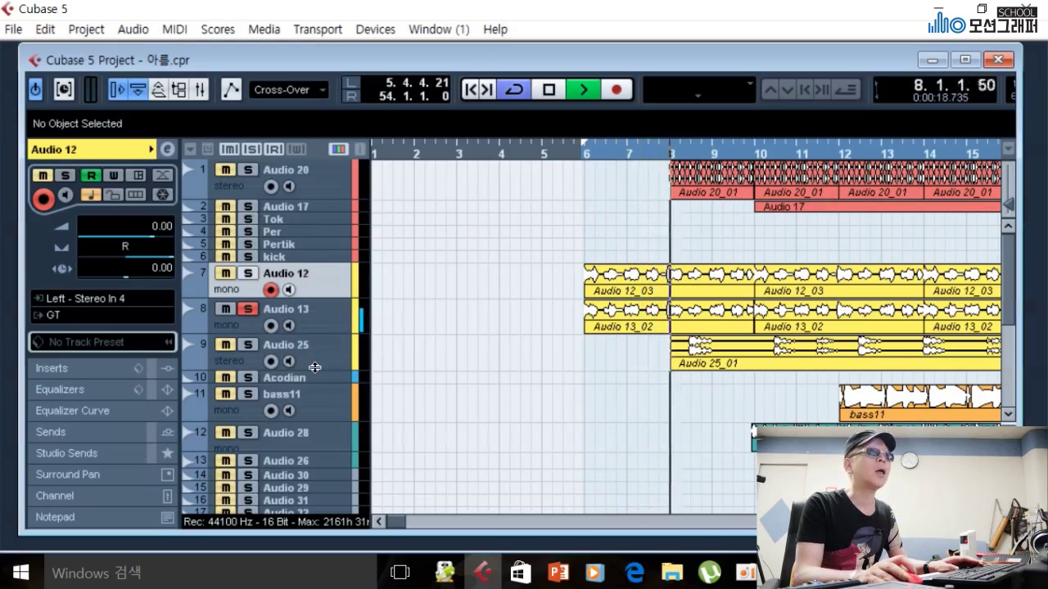
pyautogui.press('space')
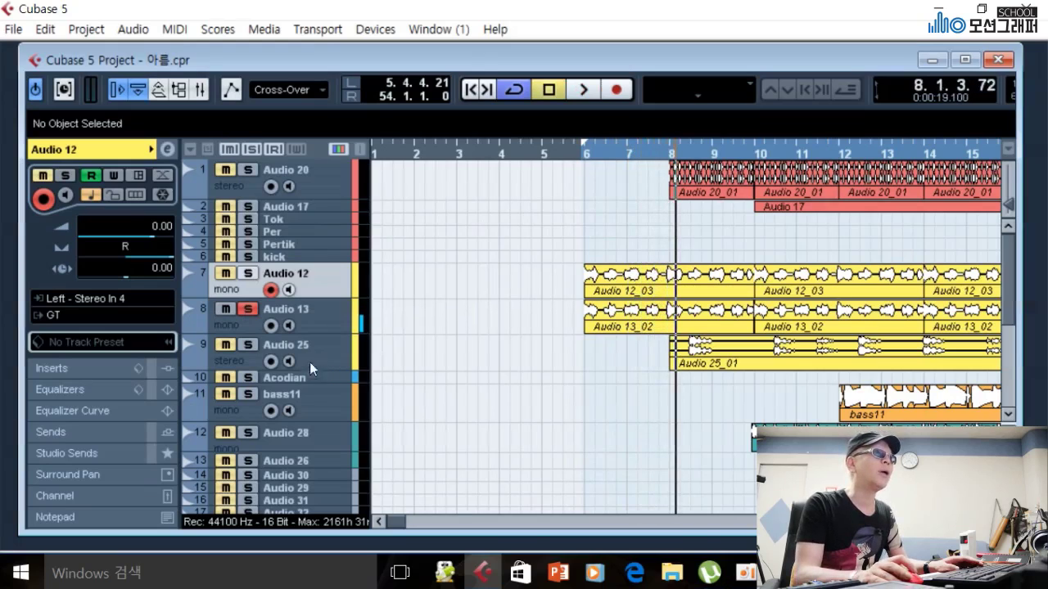
# Add Audio 12 to the solo with Audio 13 and listen to both from bar 6 to about bar 7
pyautogui.click(247, 273)
pyautogui.click(579, 152)
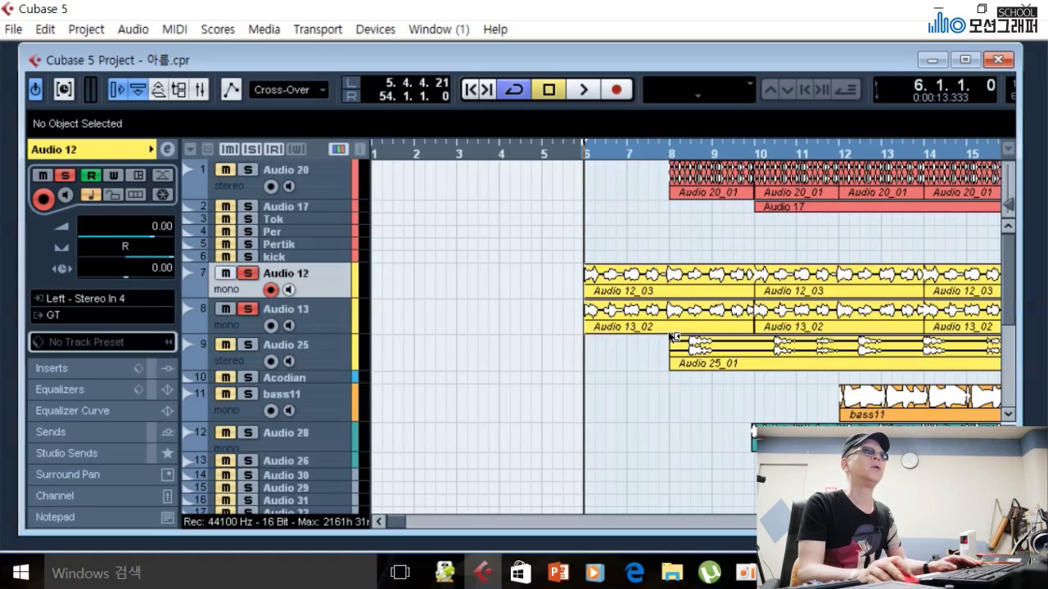
pyautogui.press('space')
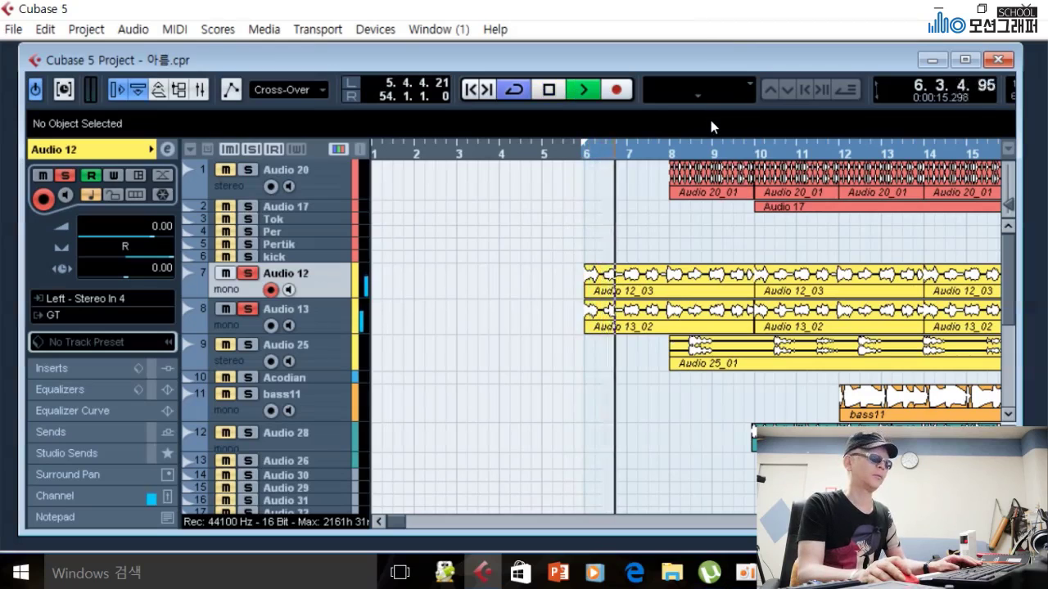
pyautogui.press('space')
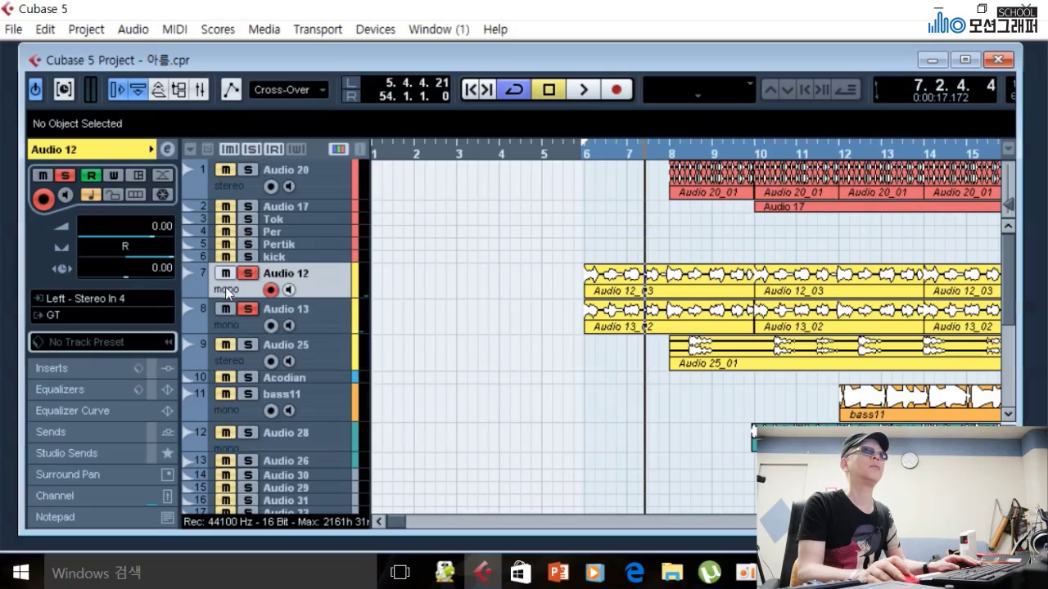
# Clear the solo on Audio 12 and reset its pan to centre
pyautogui.click(247, 273)
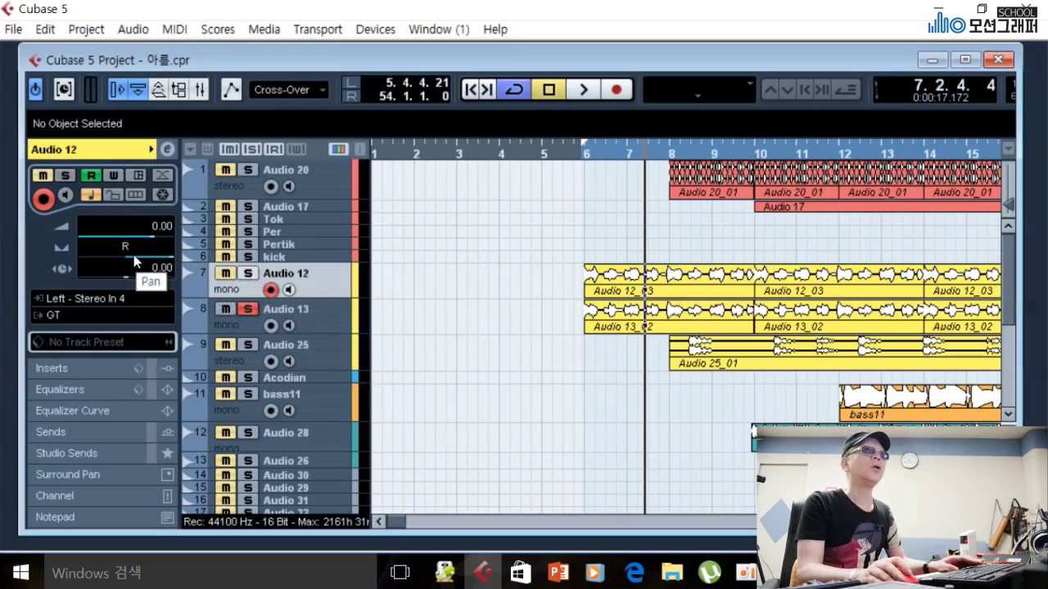
pyautogui.moveTo(81, 255); pyautogui.dragTo(134, 259)
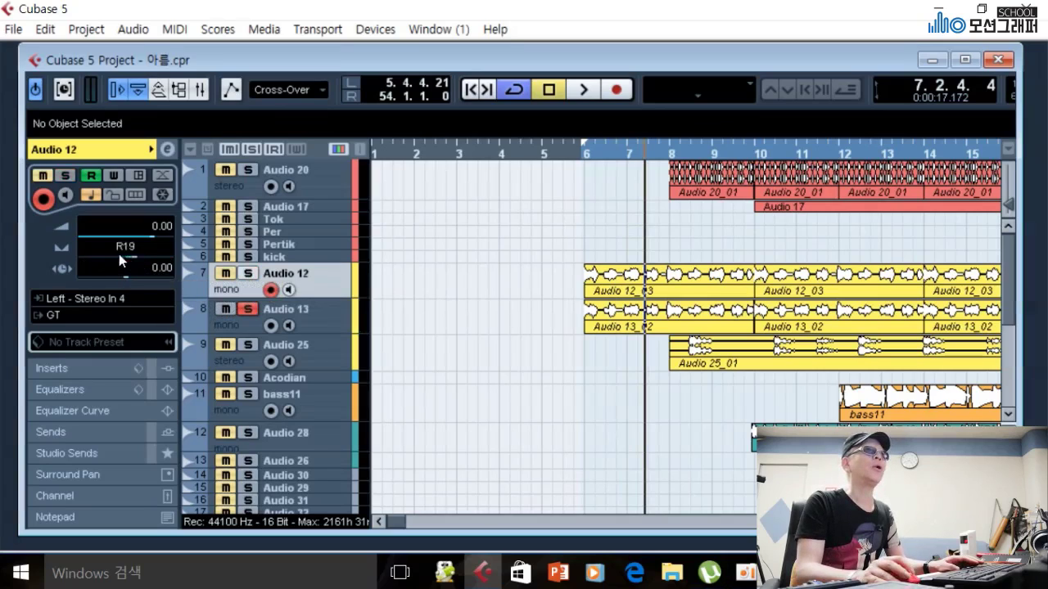
pyautogui.keyDown('ctrl'); pyautogui.click(125, 262); pyautogui.keyUp('ctrl')
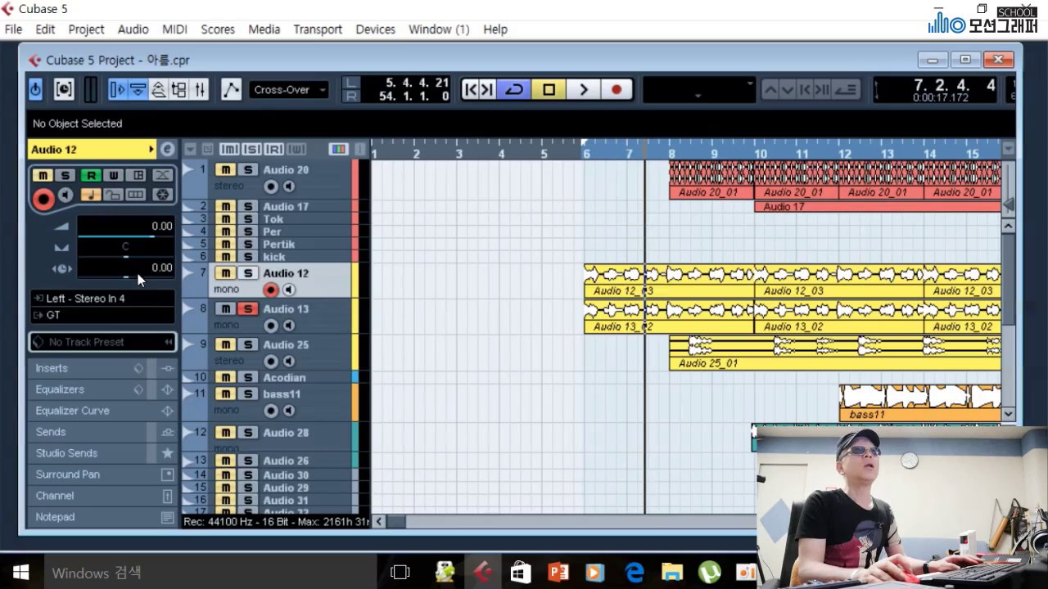
# Listen to Audio 13 alone in solo until bar 9, and switch the solo to Audio 12 to hear it until about bar 10
pyautogui.press('space')
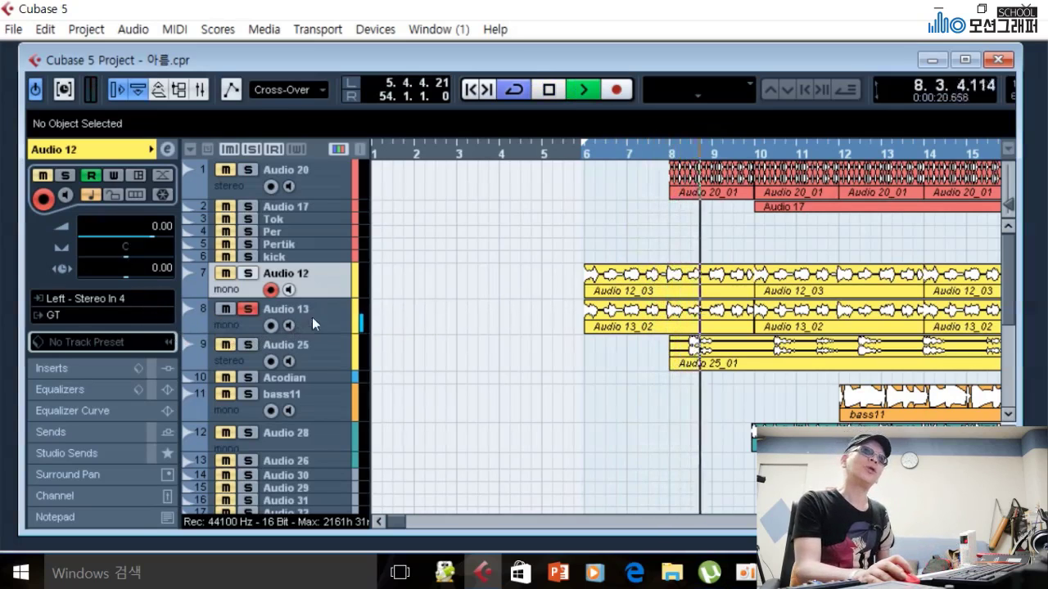
pyautogui.press('space')
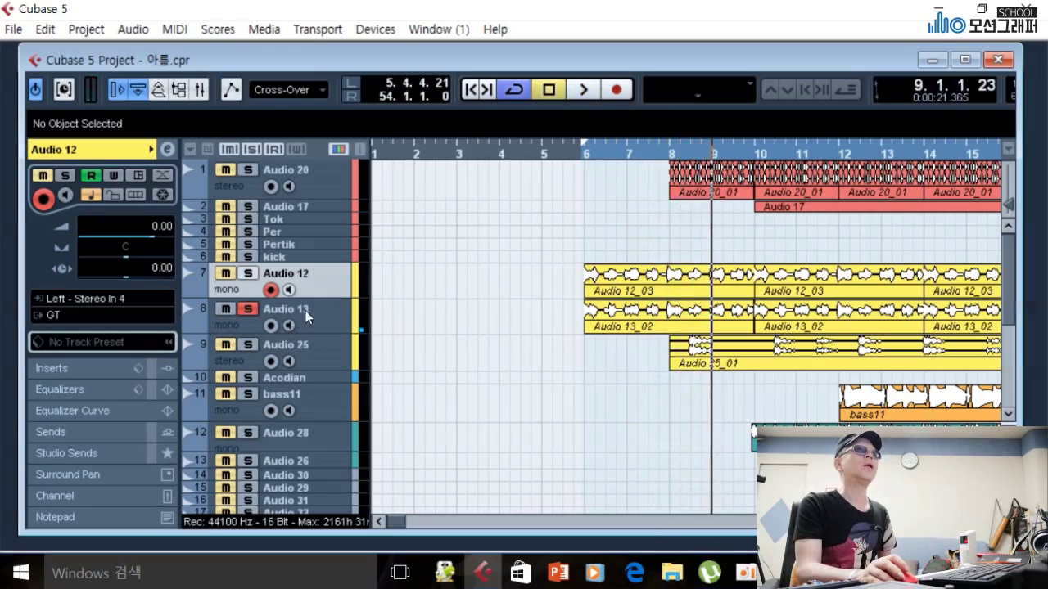
pyautogui.click(247, 272)
pyautogui.click(247, 309)
pyautogui.press('space')
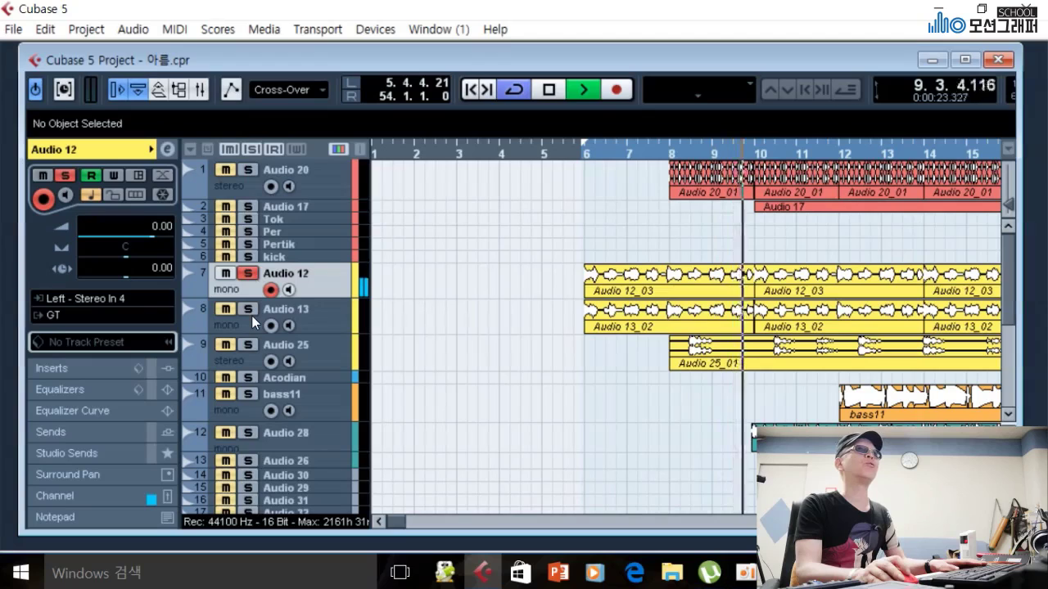
pyautogui.press('space')
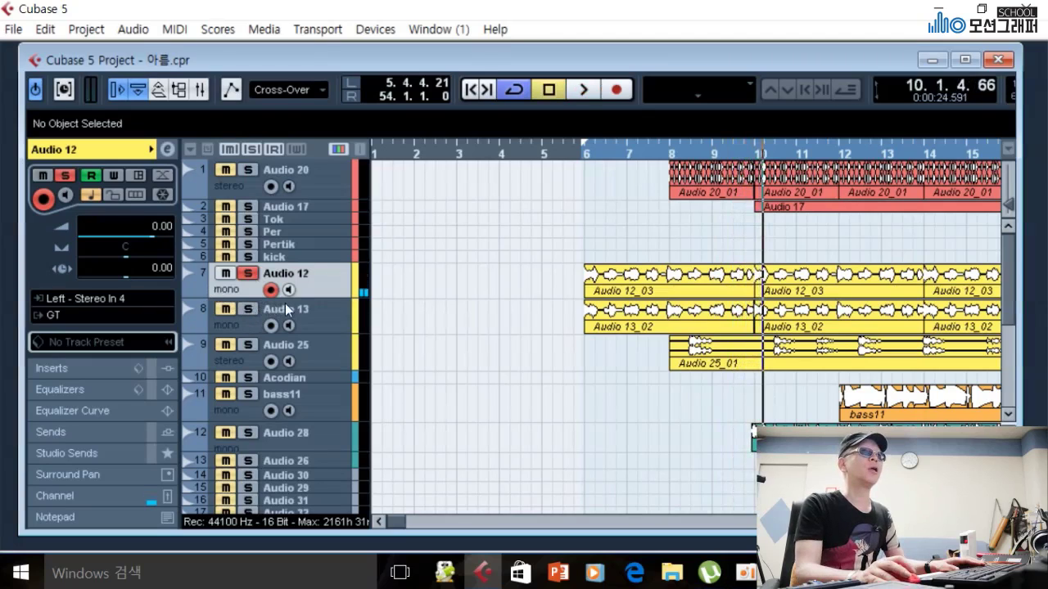
# Reselect the Audio 12 track and pan it fully right
pyautogui.click(310, 324)
pyautogui.click(319, 283)
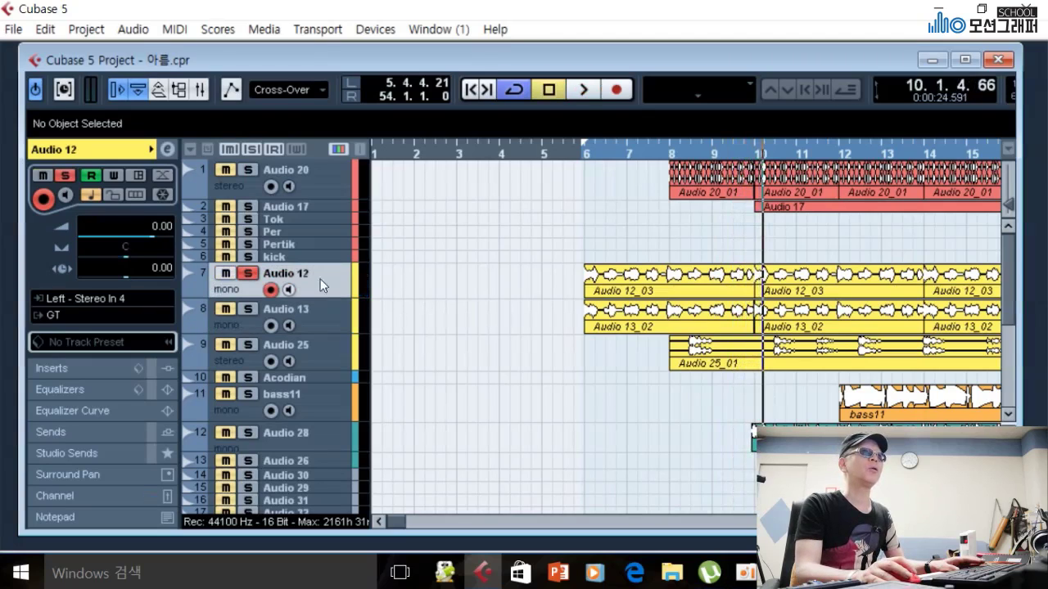
pyautogui.moveTo(144, 252)
pyautogui.mouseDown()
pyautogui.moveTo(161, 264)
pyautogui.moveTo(186, 258)
pyautogui.mouseUp()
# Solo Audio 13 alongside Audio 12 and listen to both from bar 6 to about bar 9
pyautogui.click(248, 309)
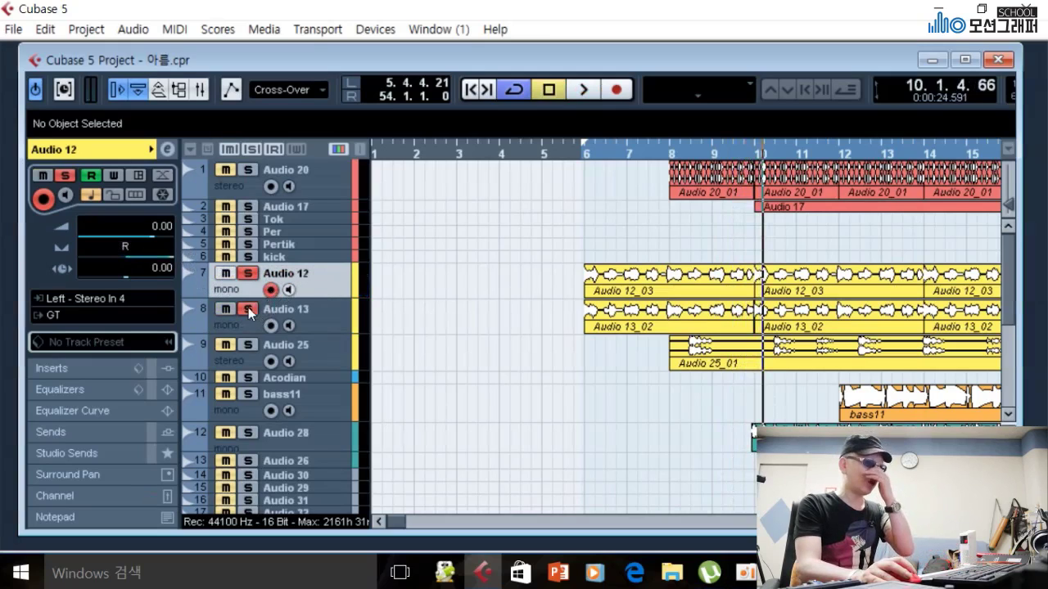
pyautogui.click(578, 151)
pyautogui.press('space')
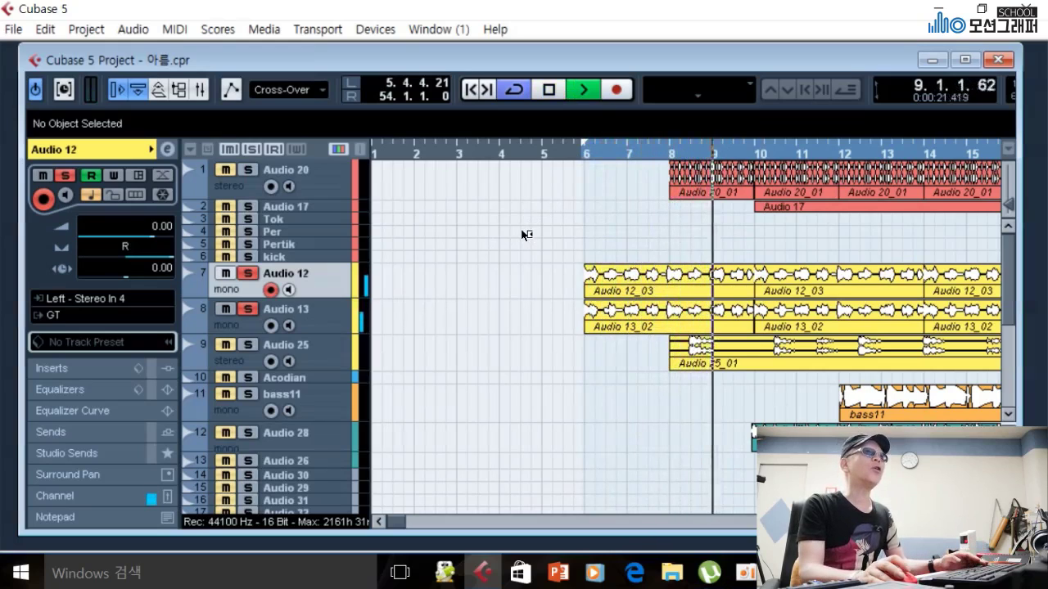
pyautogui.press('space')
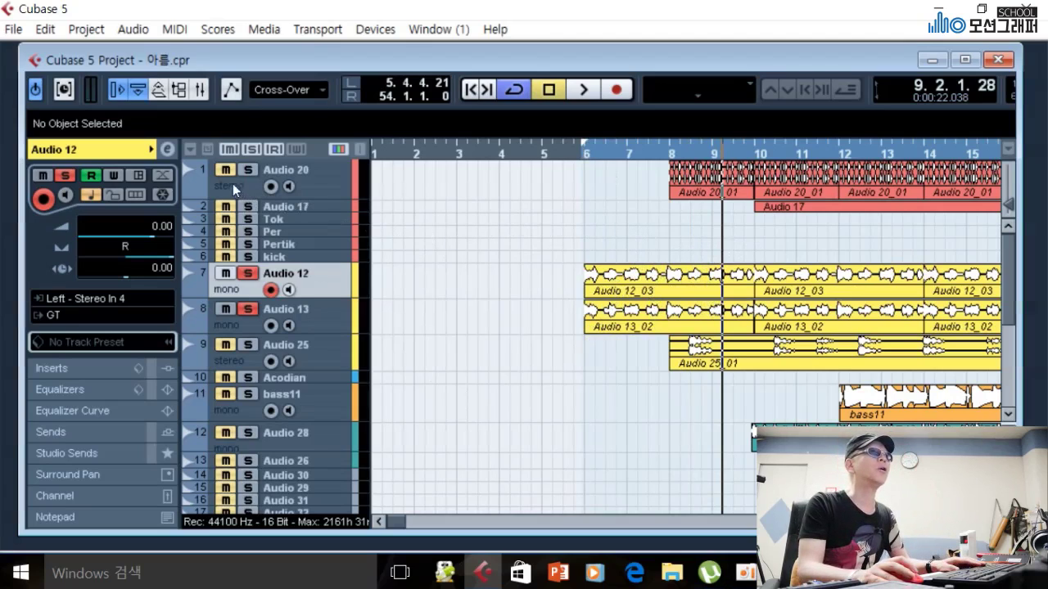
# Add Audio 20 to the solo with Audio 12 and Audio 13, and listen from bar 6 to about bar 9
pyautogui.click(588, 155)
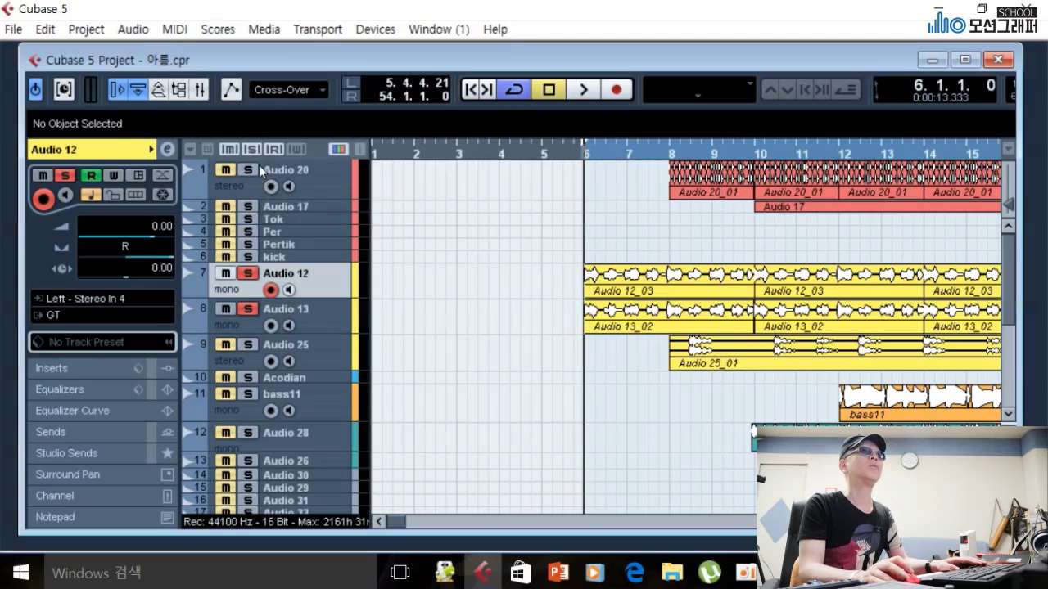
pyautogui.press('space')
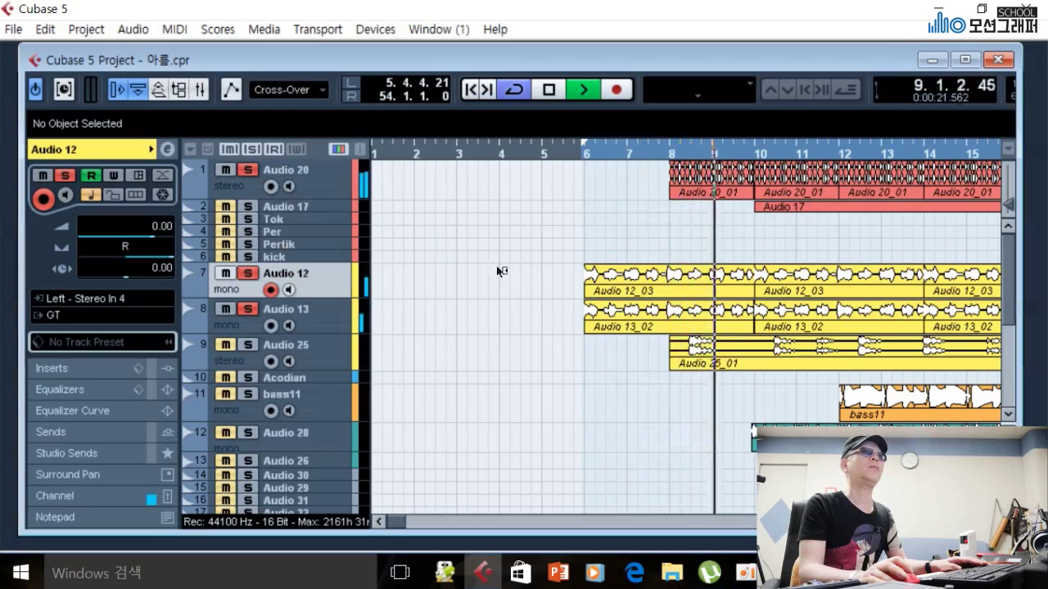
pyautogui.press('space')
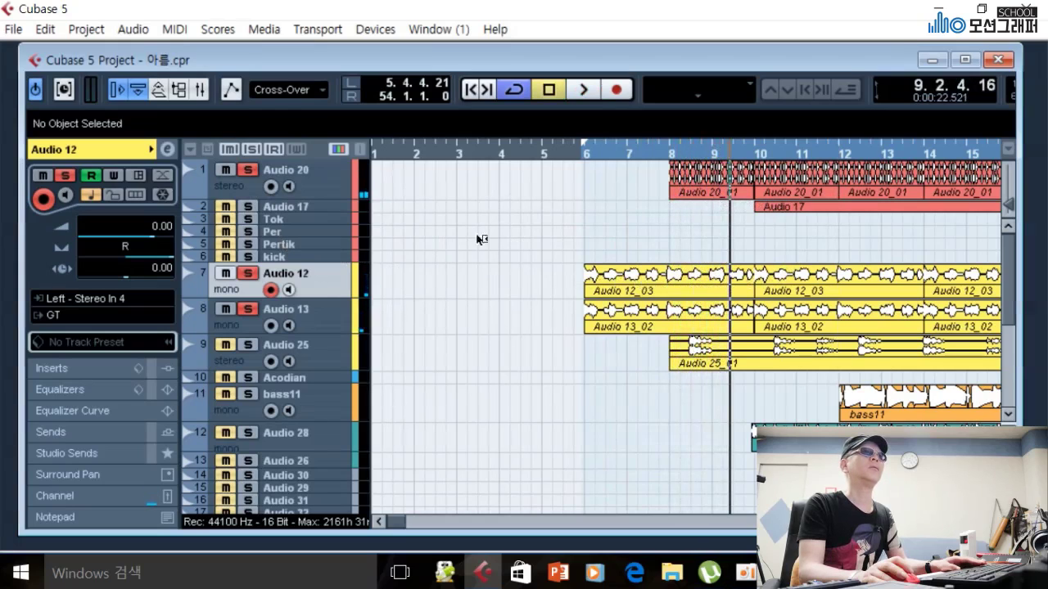
# Clear the solos on Audio 12 and Audio 13, listen to Audio 20 alone around bar 8, and clear its solo
pyautogui.click(249, 275)
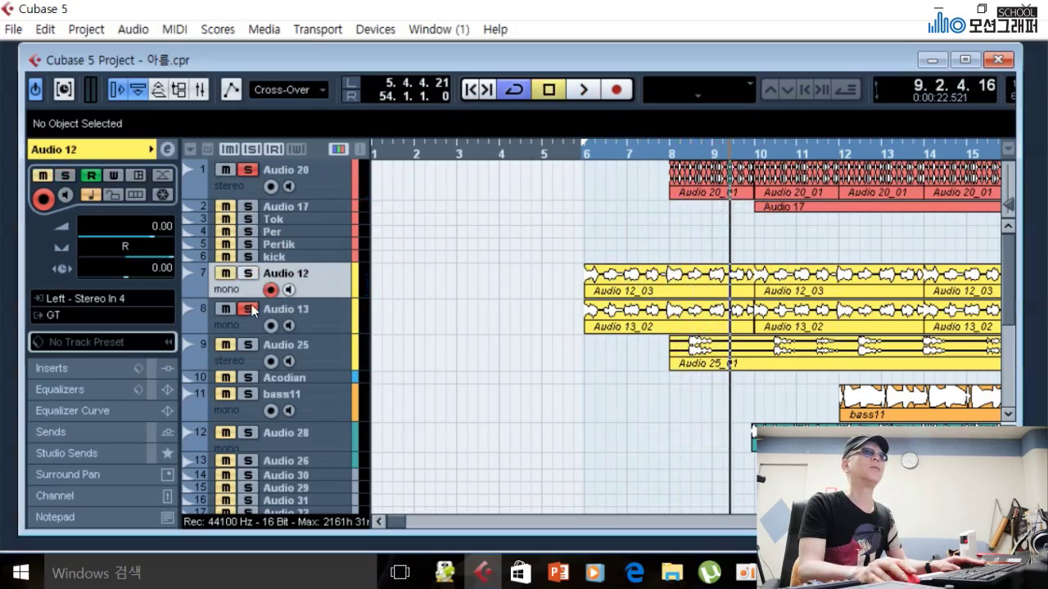
pyautogui.click(247, 310)
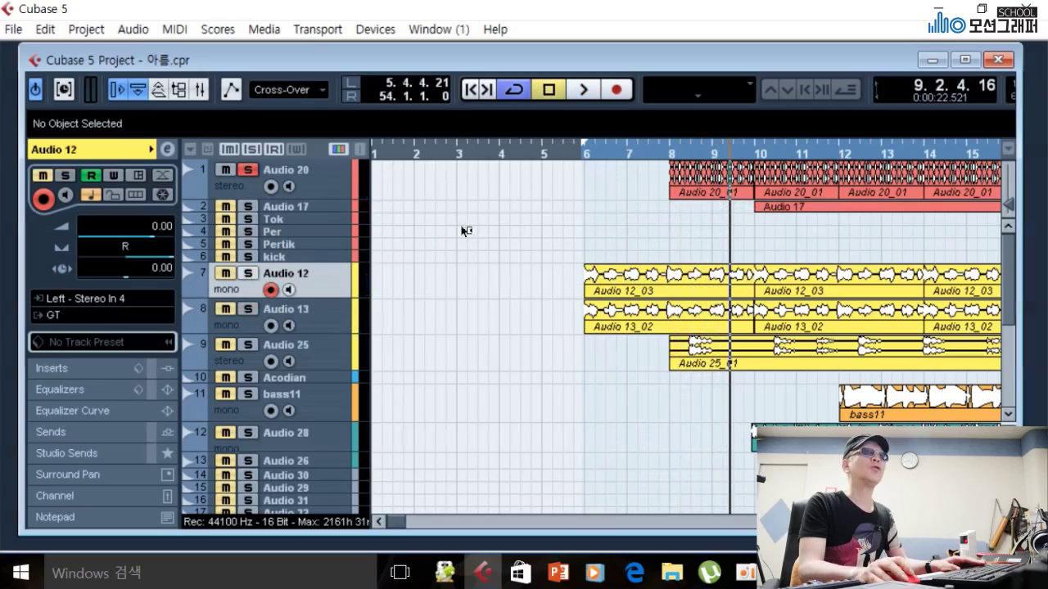
pyautogui.click(653, 146)
pyautogui.press('space')
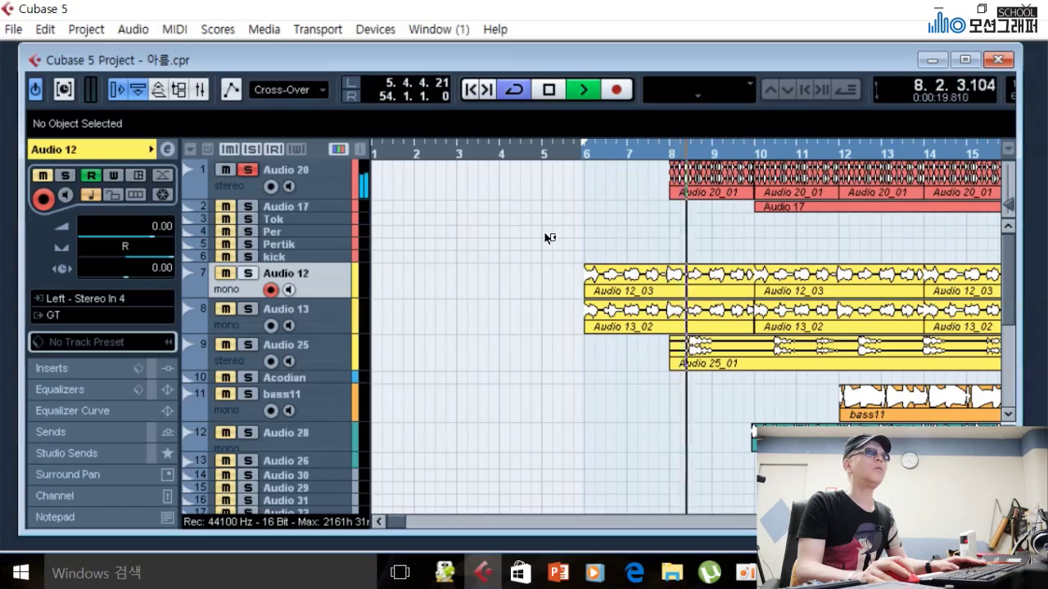
pyautogui.press('space')
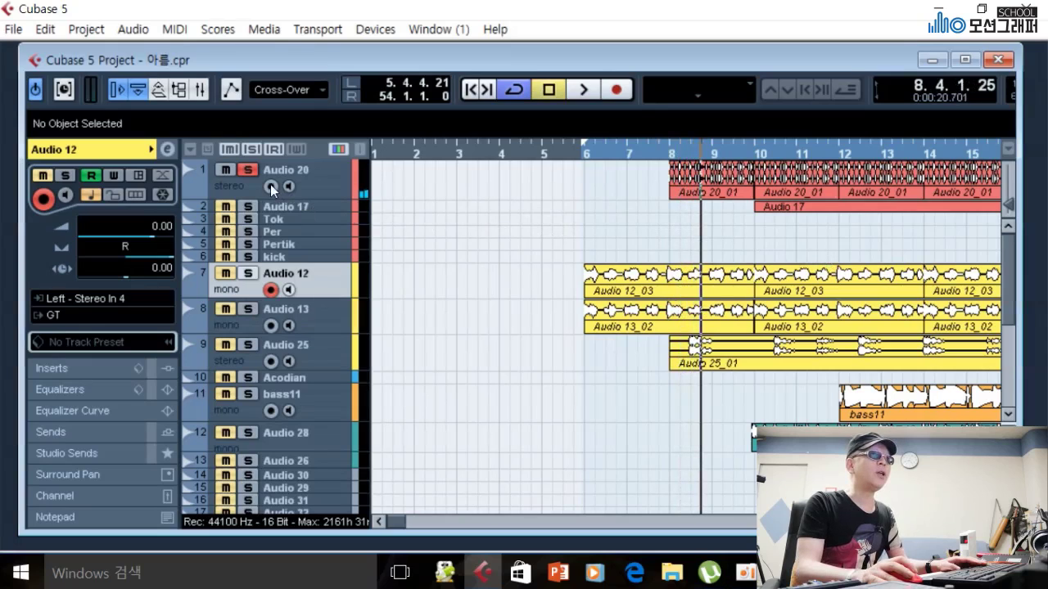
pyautogui.click(247, 170)
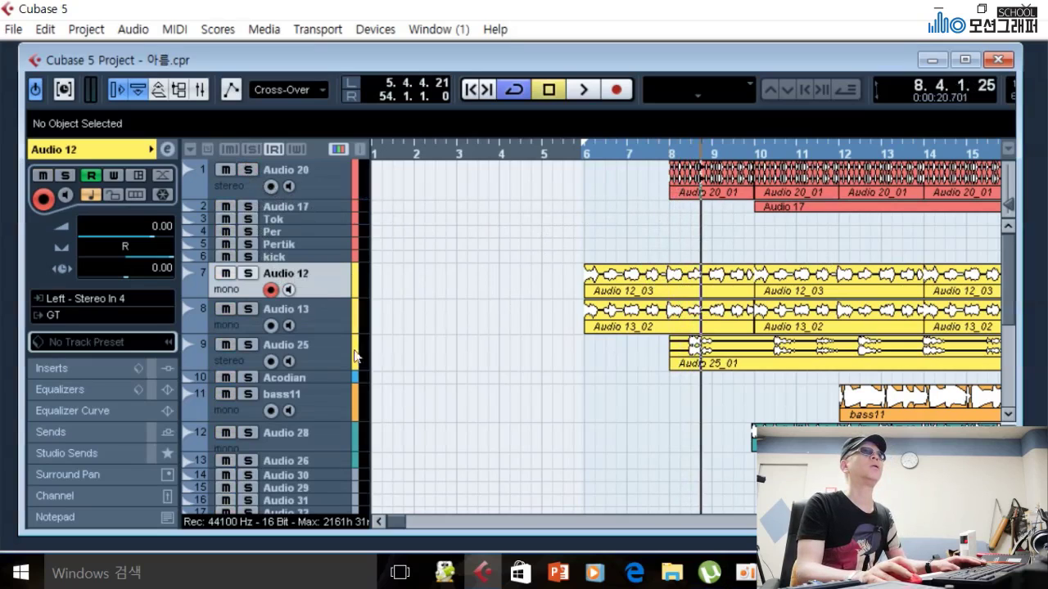
# Listen to Audio 25 alone in solo from bar 8 to about bar 9
pyautogui.click(247, 344)
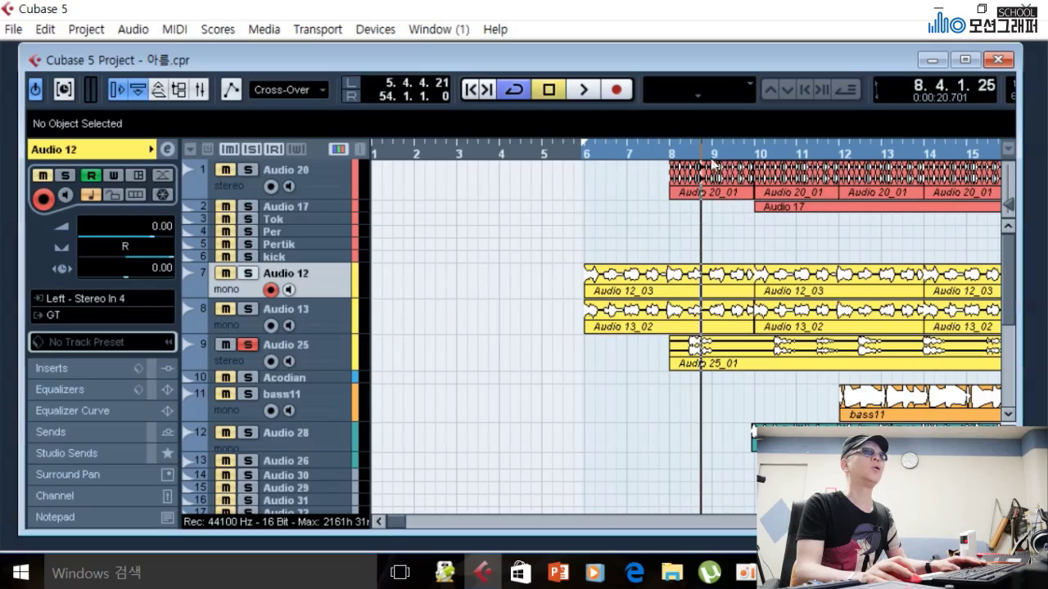
pyautogui.click(664, 154)
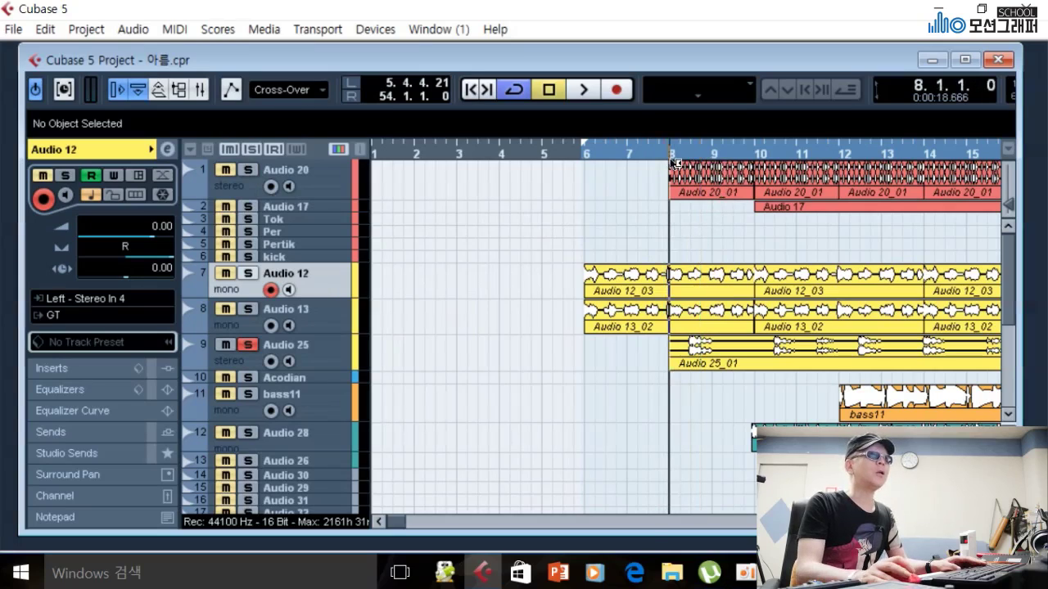
pyautogui.press('space')
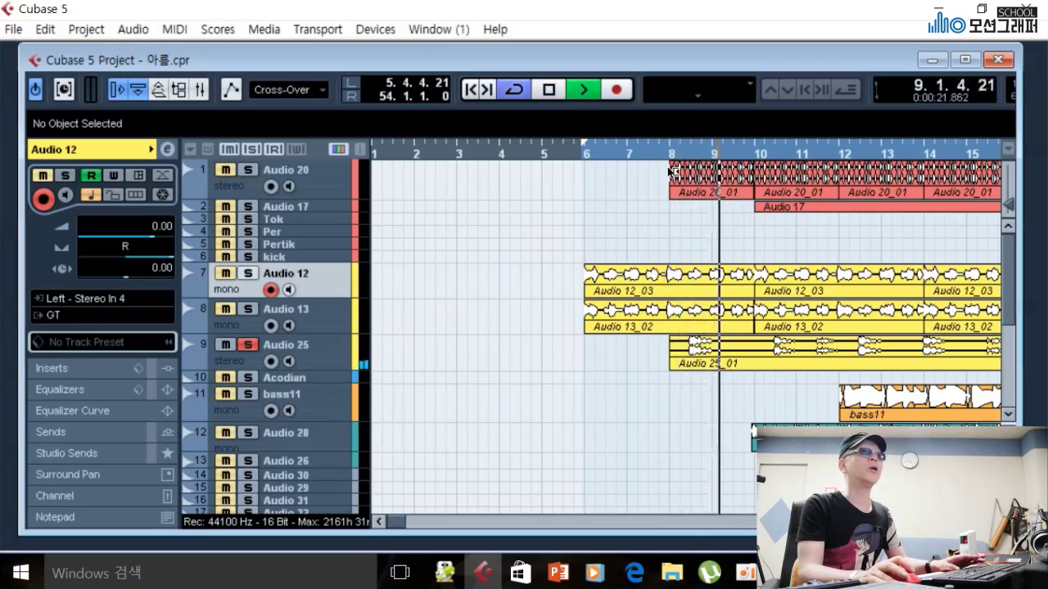
pyautogui.press('space')
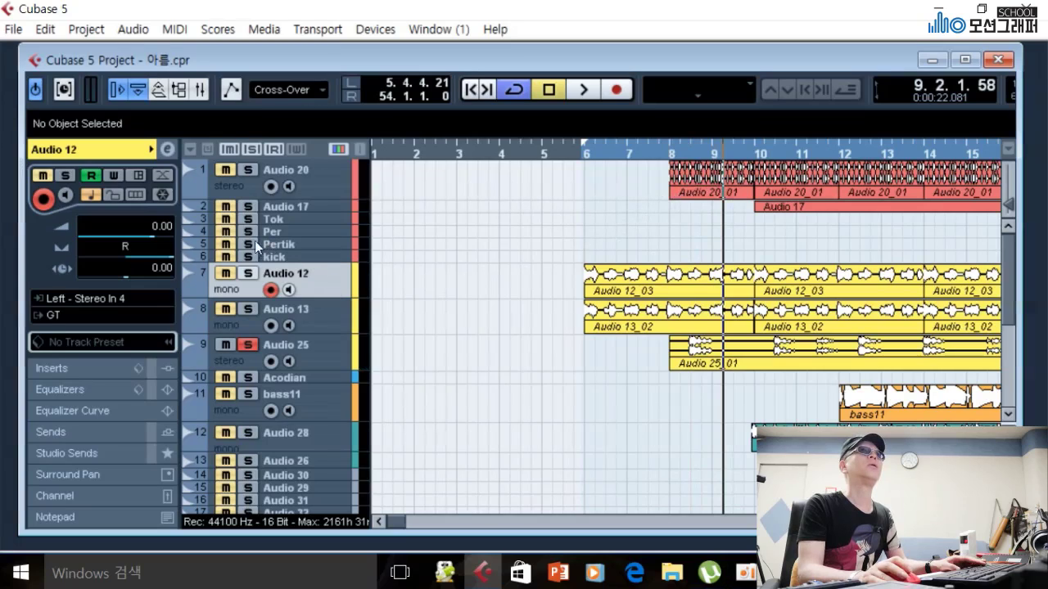
# Solo Audio 20, Audio 12 and Audio 13 together with Audio 25, and listen to the four tracks from bar 6 to about bar 9
pyautogui.click(246, 170)
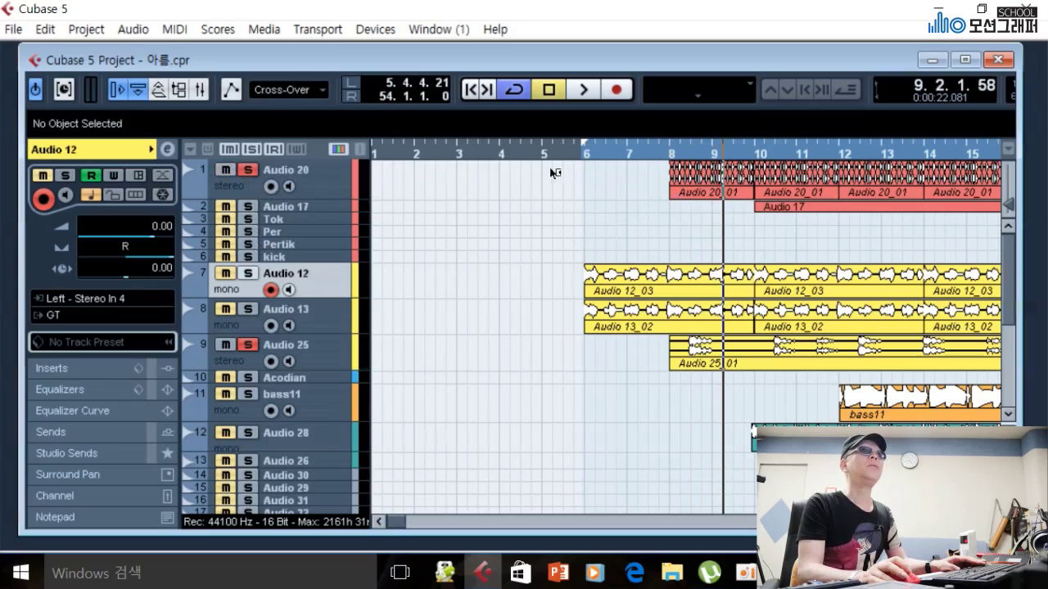
pyautogui.click(592, 157)
pyautogui.press('space')
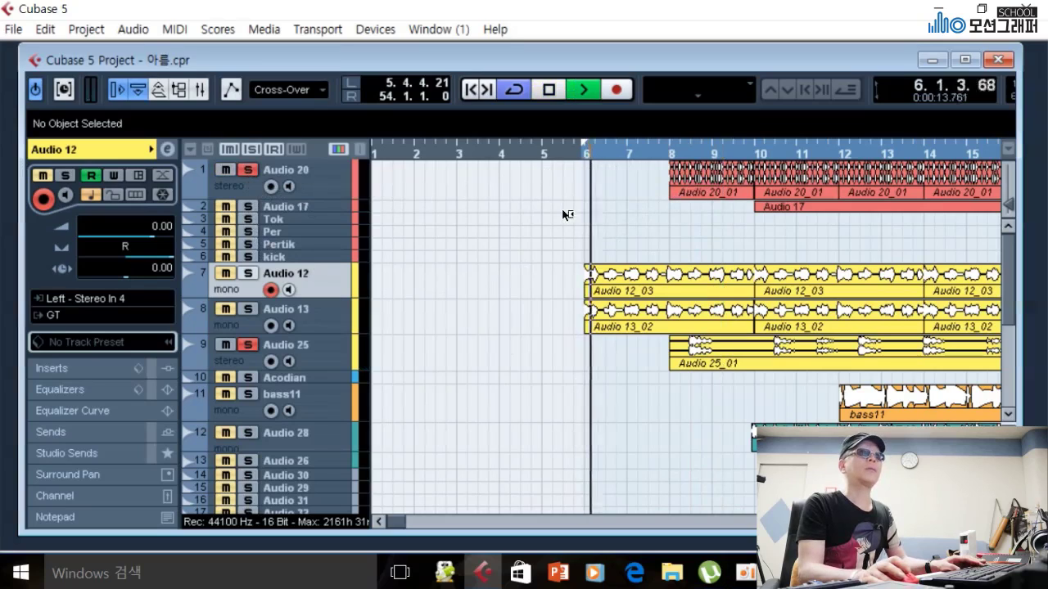
pyautogui.press('space')
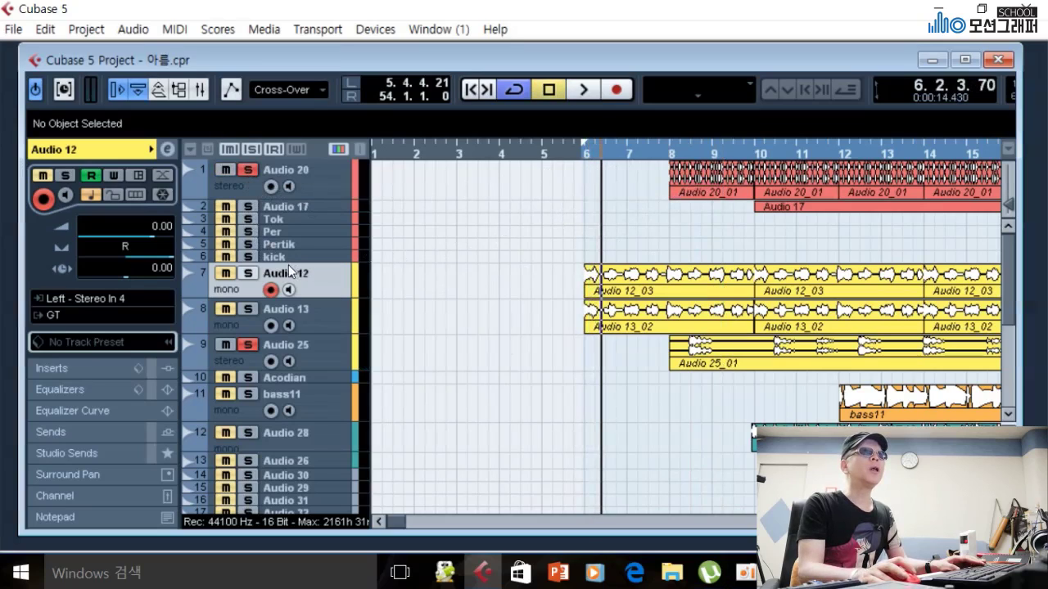
pyautogui.click(247, 273)
pyautogui.click(248, 309)
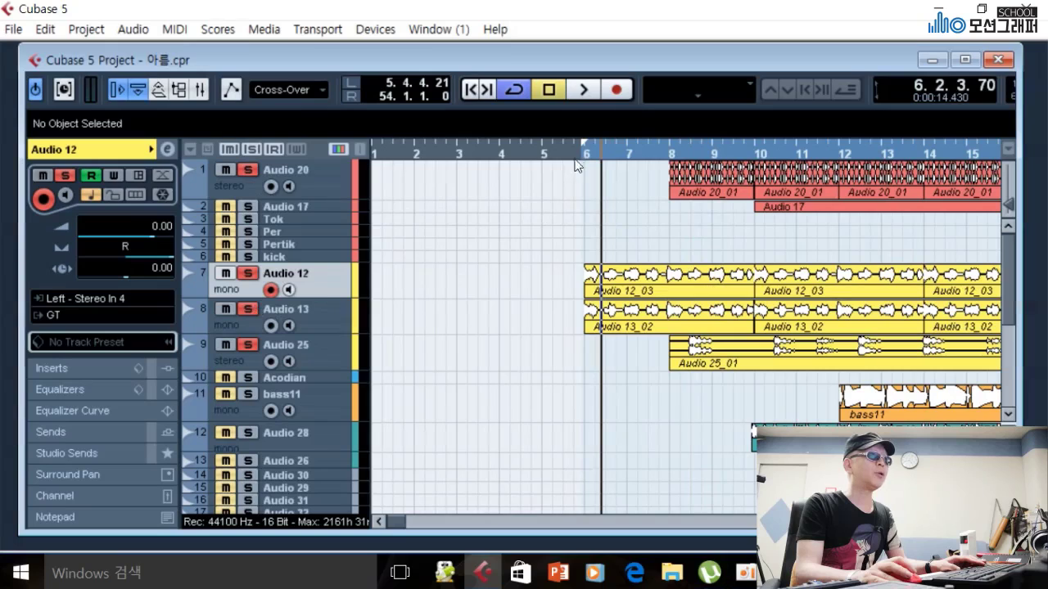
pyautogui.click(585, 156)
pyautogui.press('space')
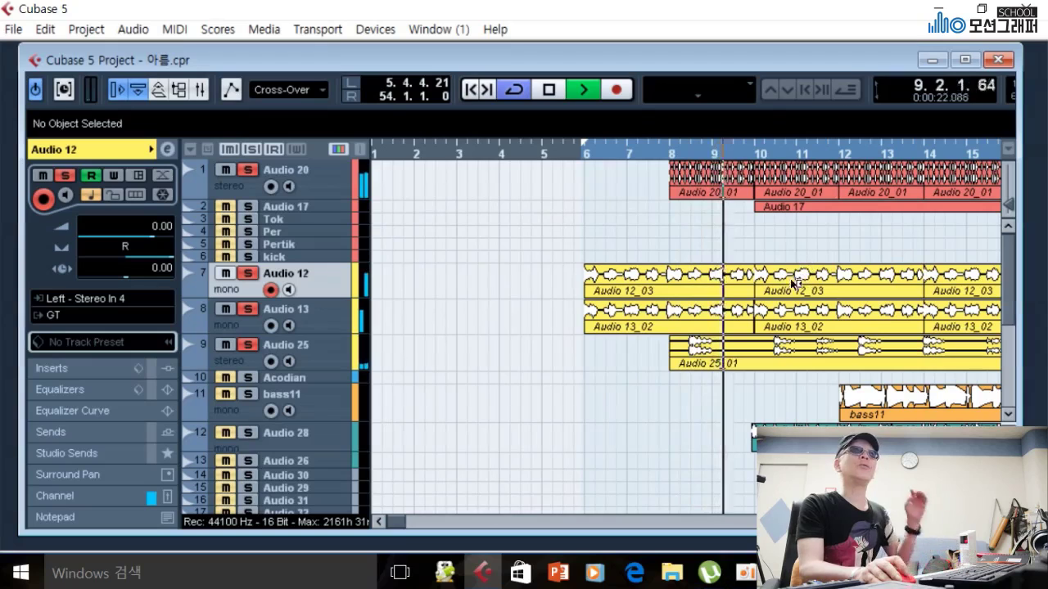
pyautogui.press('space')
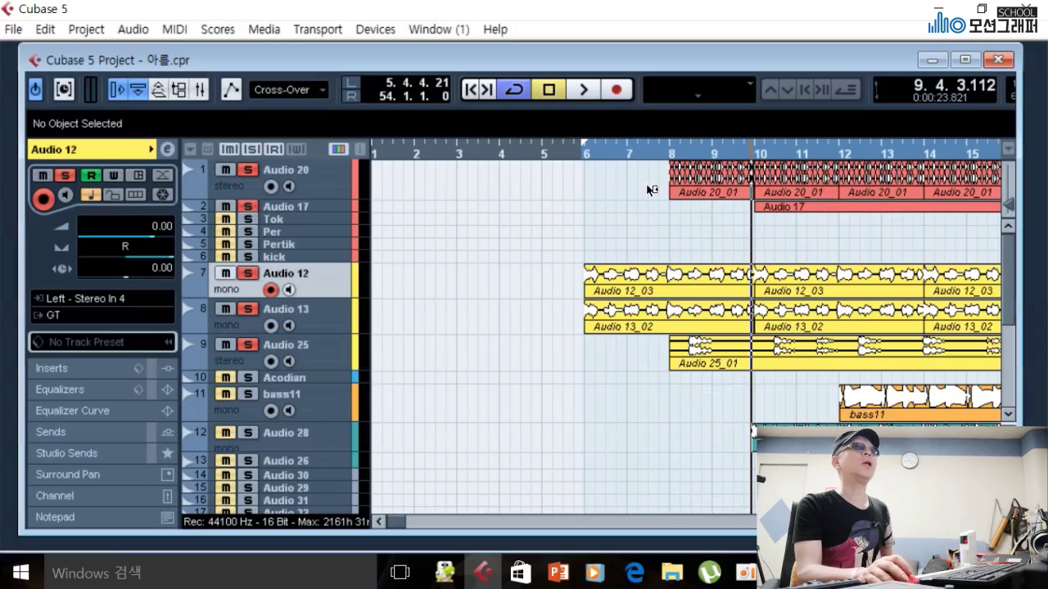
# Listen to the soloed Audio 20, Audio 17, Audio 12, Audio 13 and Audio 25 from bar 6 to about bar 11, and clear all solos
pyautogui.click(584, 152)
pyautogui.press('space')
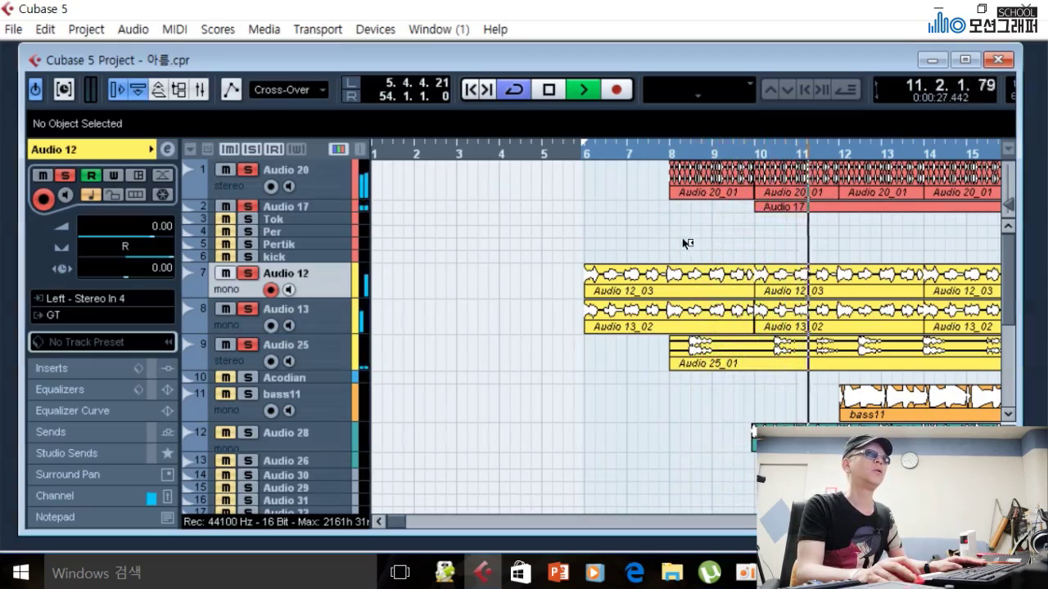
pyautogui.press('space')
pyautogui.click(248, 151)
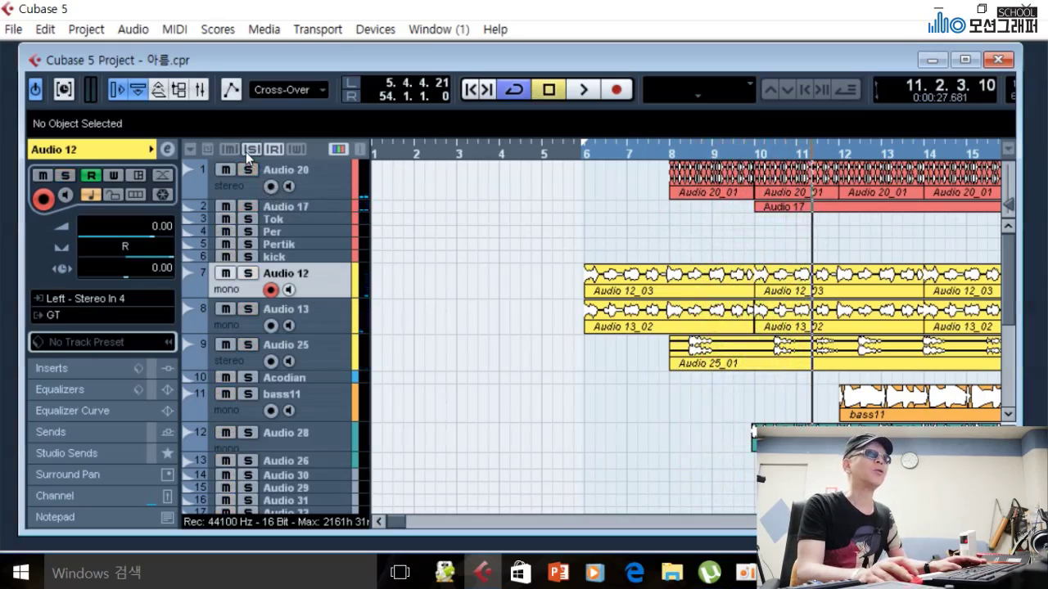
# Listen to Audio 17 alone in solo from bar 10 to about bar 13, and clear its solo
pyautogui.click(250, 208)
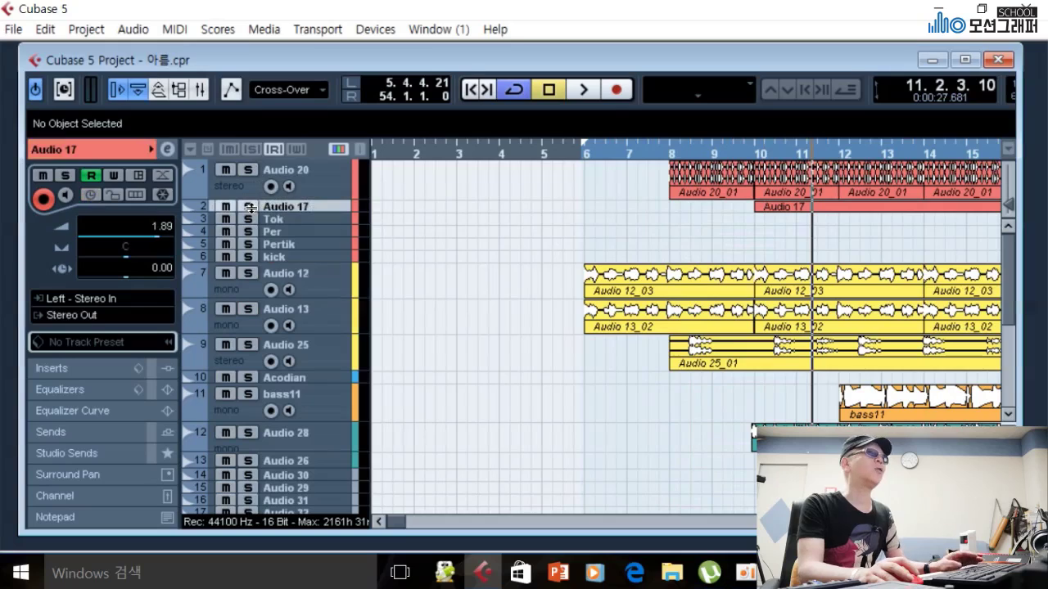
pyautogui.click(248, 207)
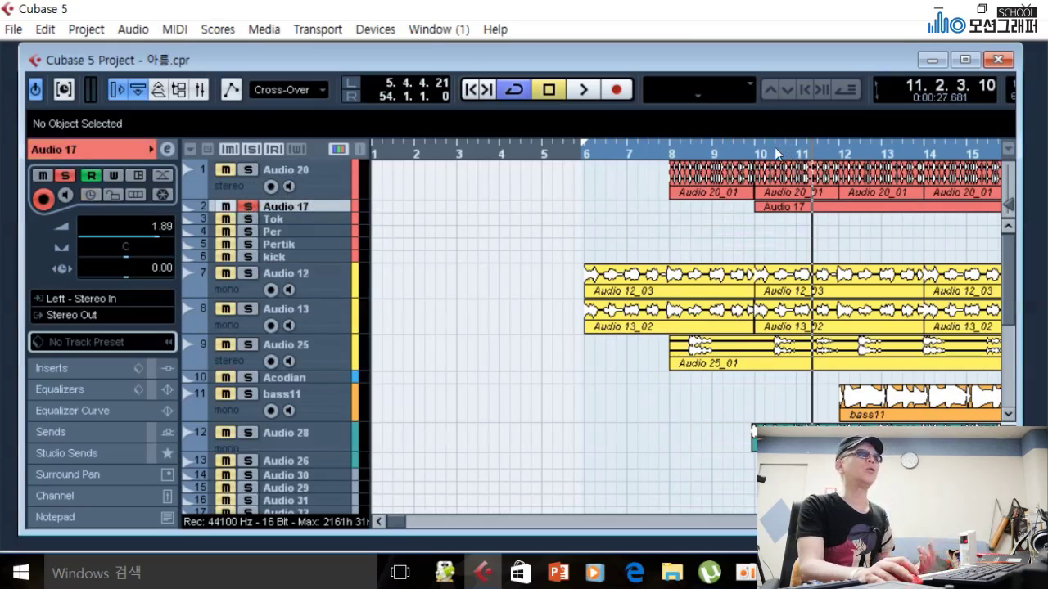
pyautogui.click(753, 150)
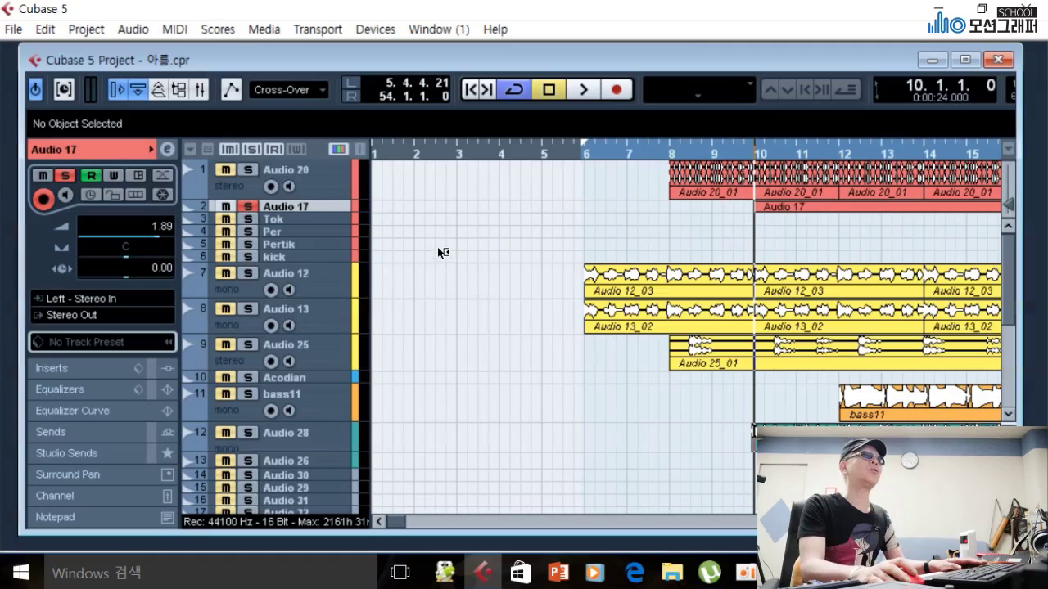
pyautogui.press('space')
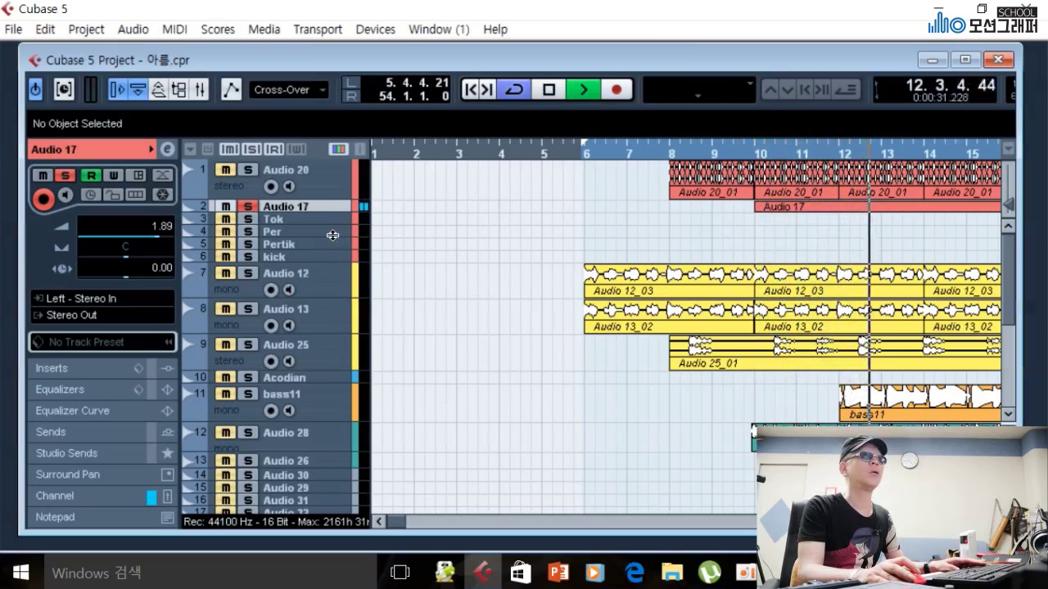
pyautogui.press('space')
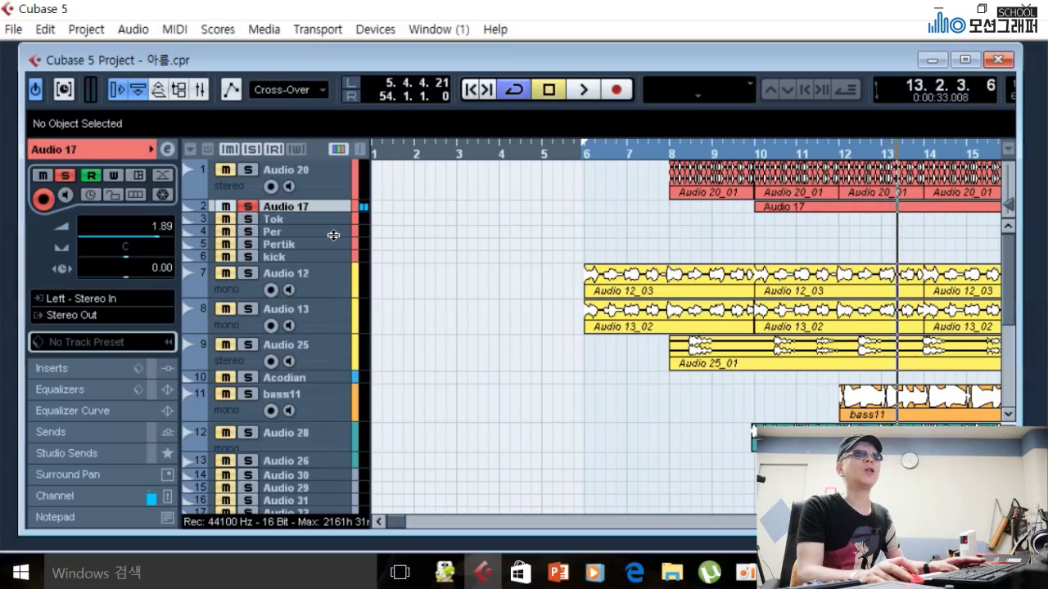
pyautogui.click(248, 206)
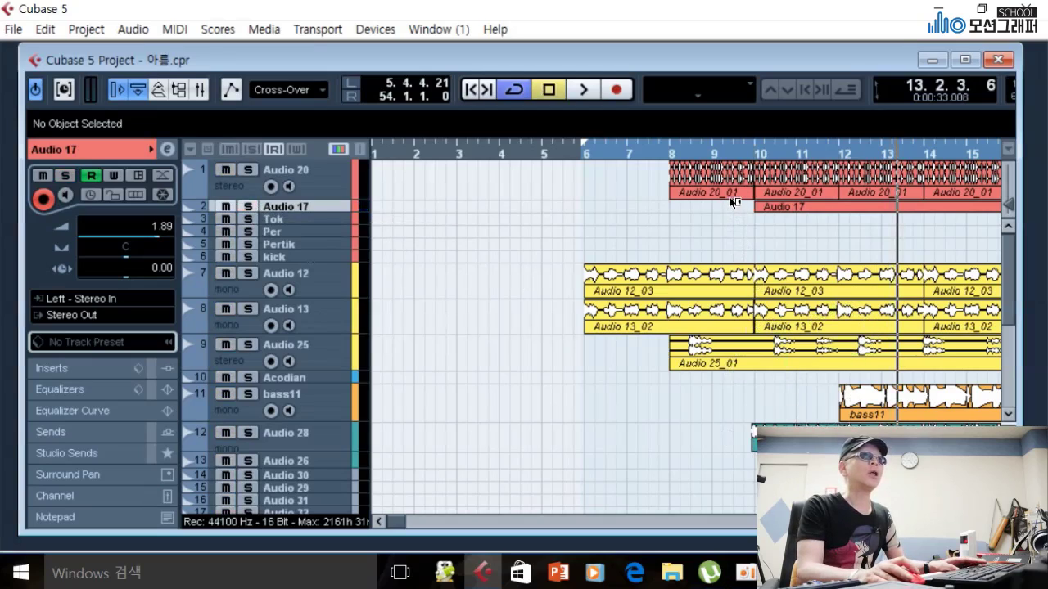
# Listen to all tracks together from about bar 9 to about bar 12
pyautogui.click(718, 151)
pyautogui.press('space')
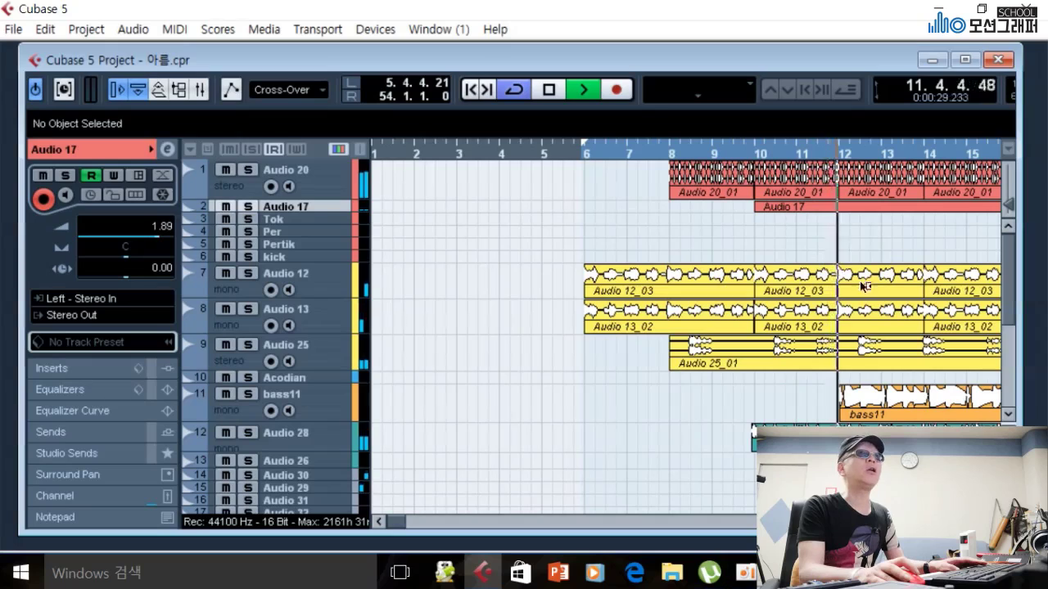
pyautogui.press('space')
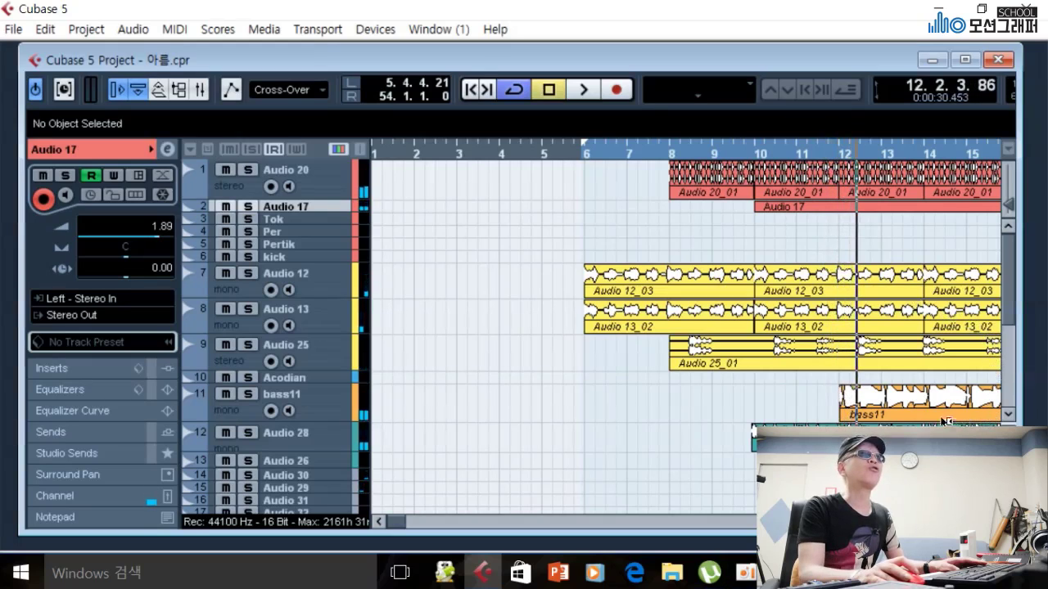
# Listen to the bass11 track alone in solo from bar 12 to about bar 13, and clear its solo
pyautogui.click(837, 166)
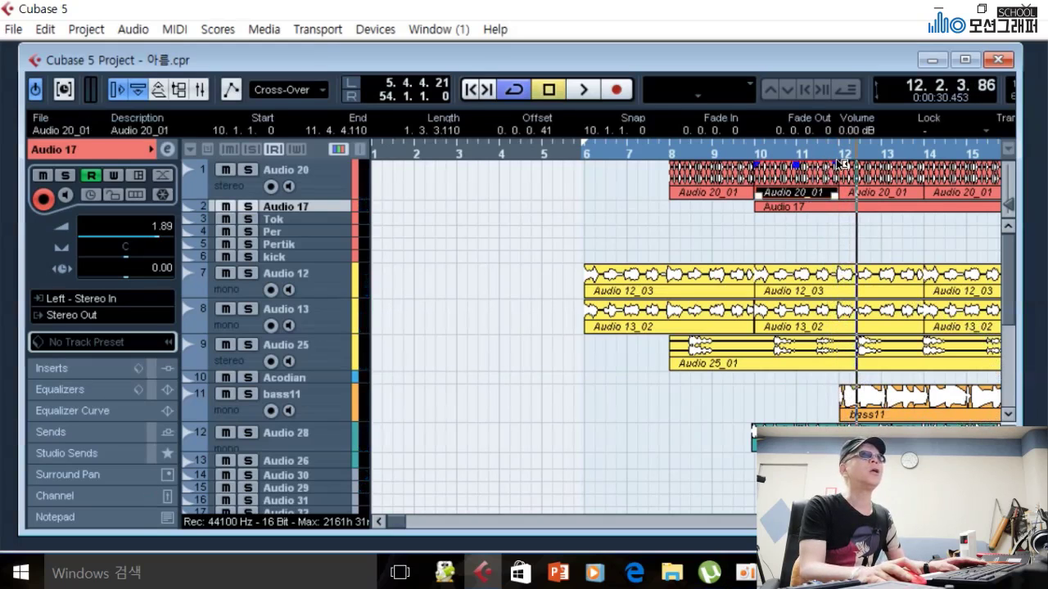
pyautogui.click(841, 156)
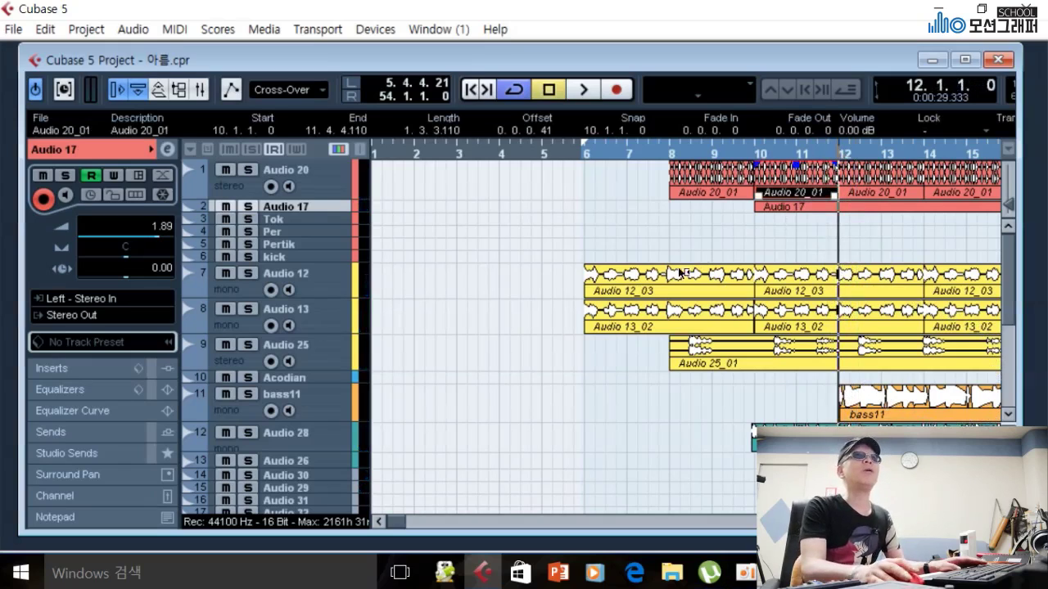
pyautogui.click(248, 394)
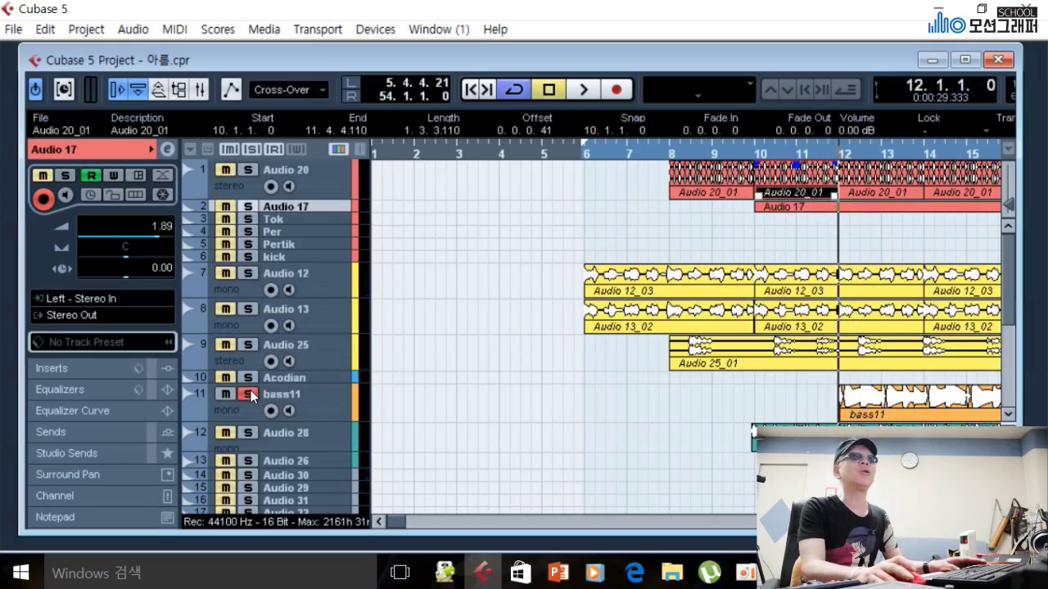
pyautogui.press('space')
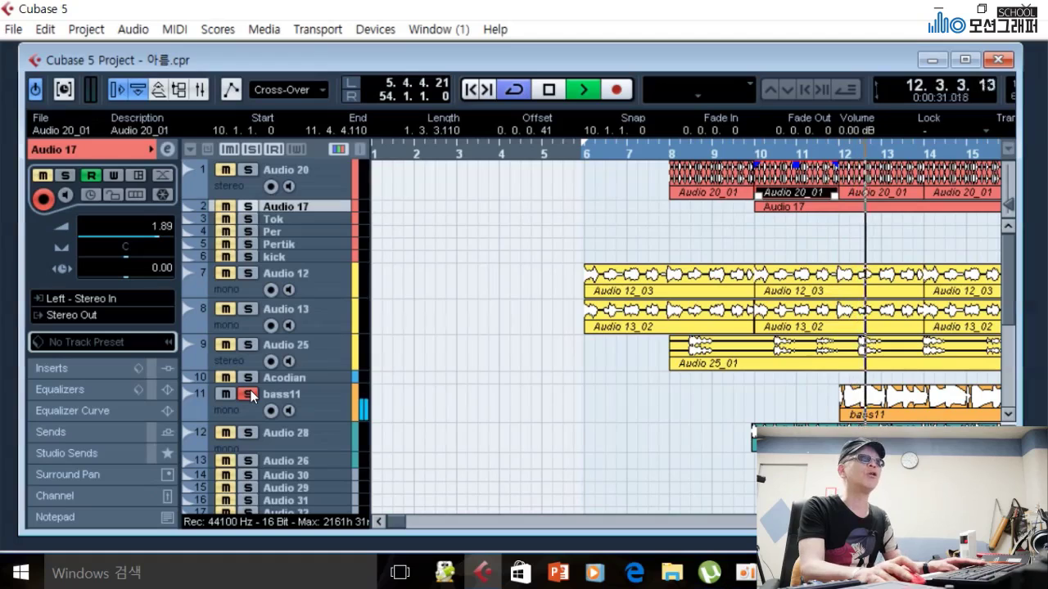
pyautogui.press('space')
pyautogui.click(251, 391)
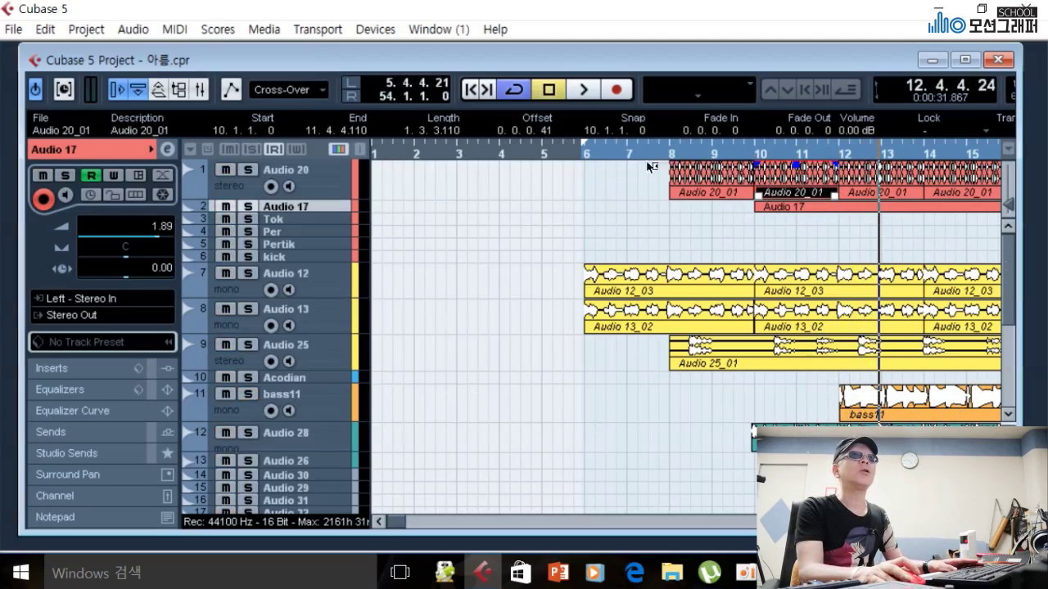
# Listen to the full arrangement without solos from bar 6 to about bar 13
pyautogui.click(584, 153)
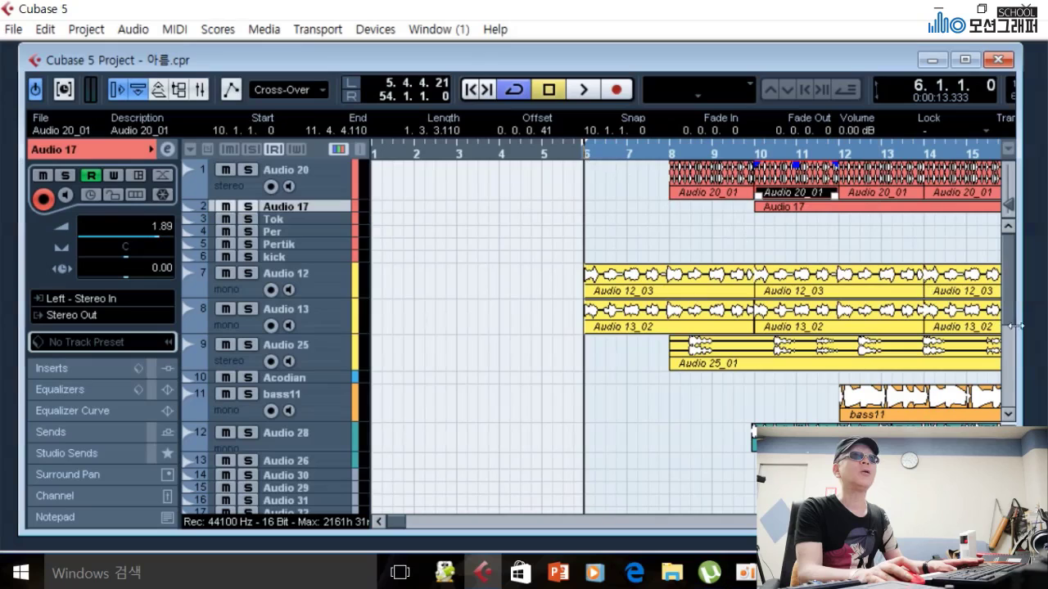
pyautogui.press('space')
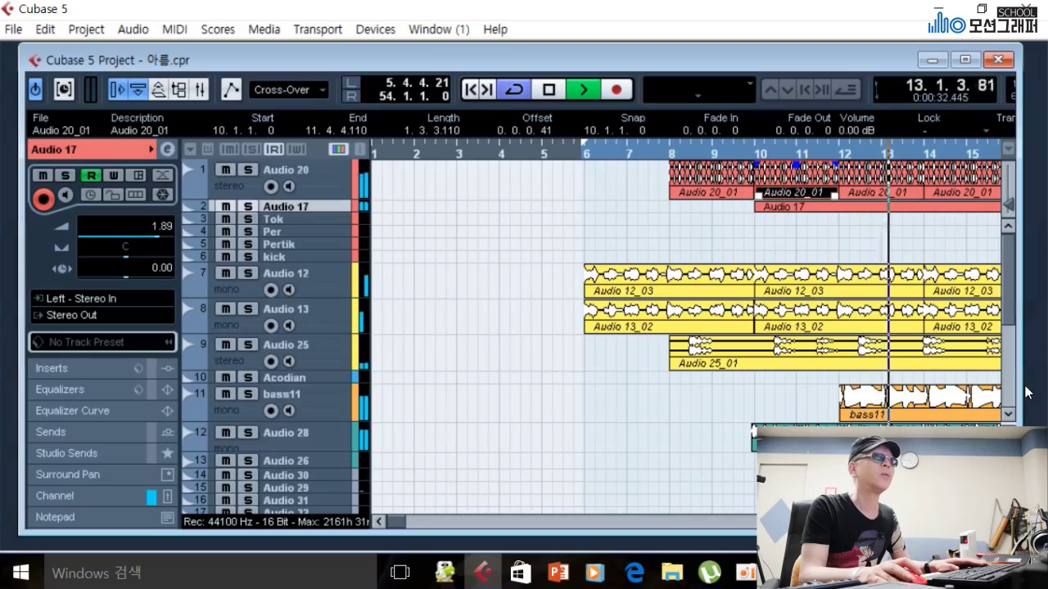
pyautogui.press('space')
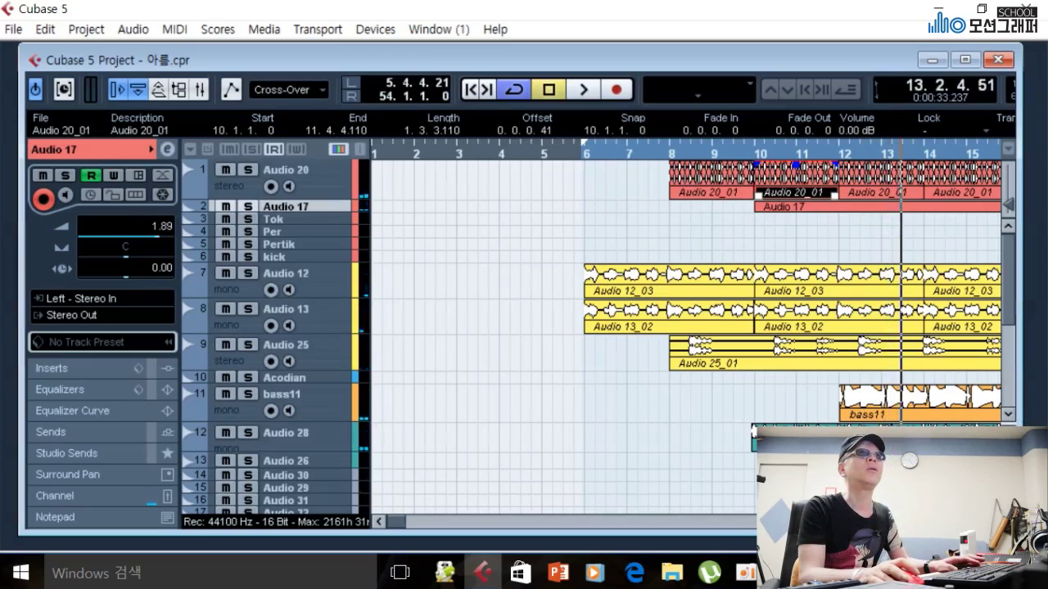
# Solo Audio 26, Audio 30 and Audio 29 together, and listen to them from bar 11 to about bar 12
pyautogui.scroll(-2, 804, 347)
pyautogui.scroll(-5, 805, 346)
pyautogui.scroll(5, 800, 346)
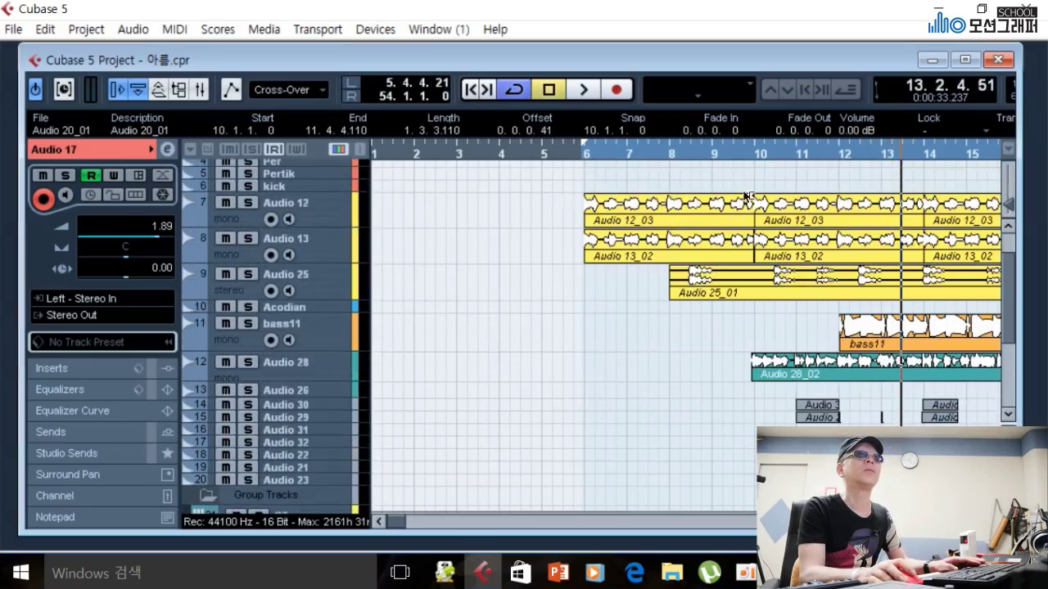
pyautogui.click(801, 156)
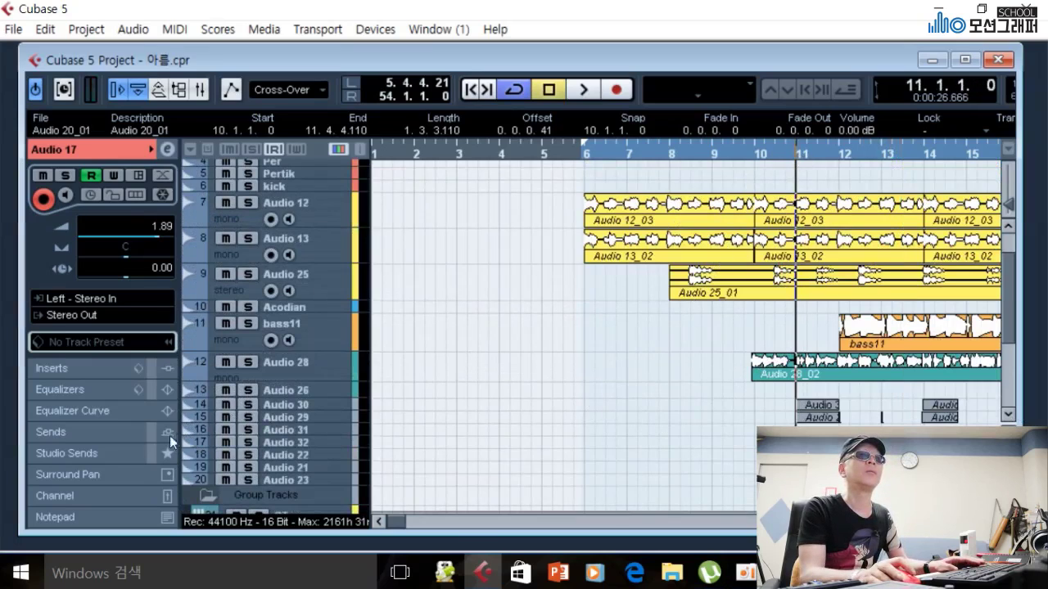
pyautogui.click(251, 393)
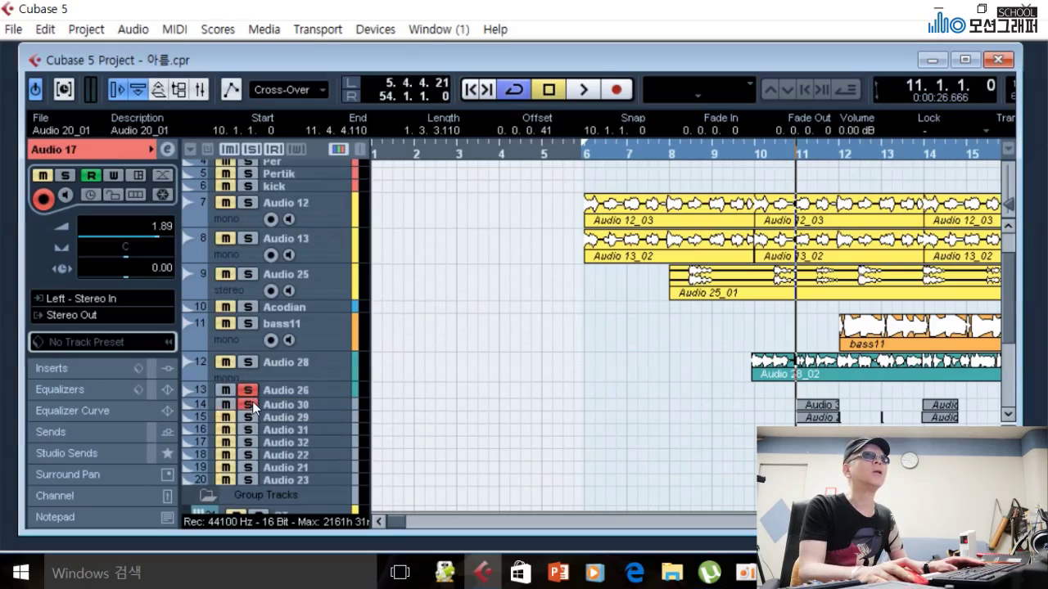
pyautogui.press('space')
pyautogui.press('space')
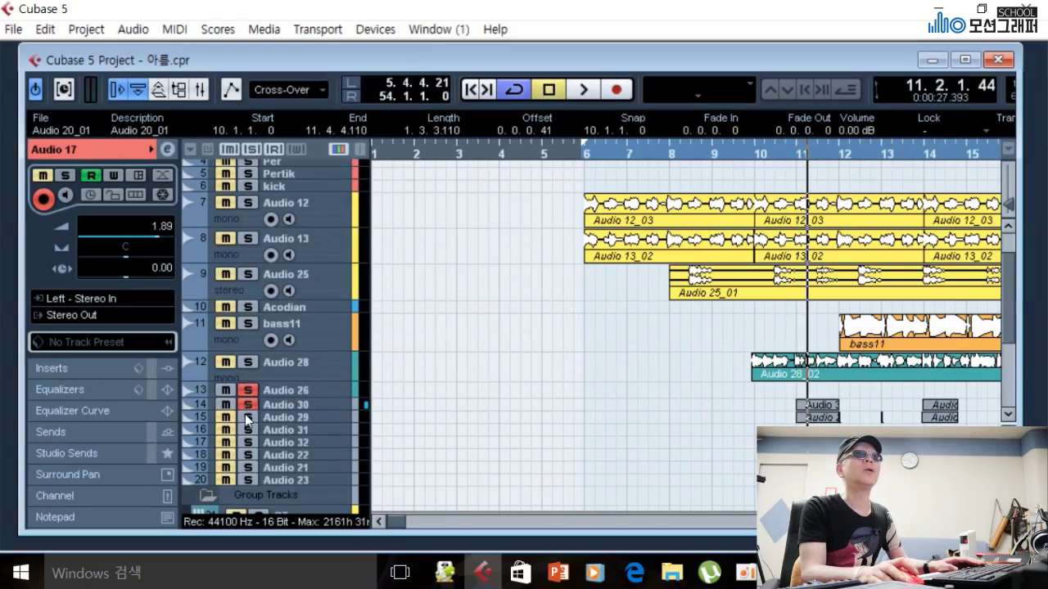
pyautogui.press('space')
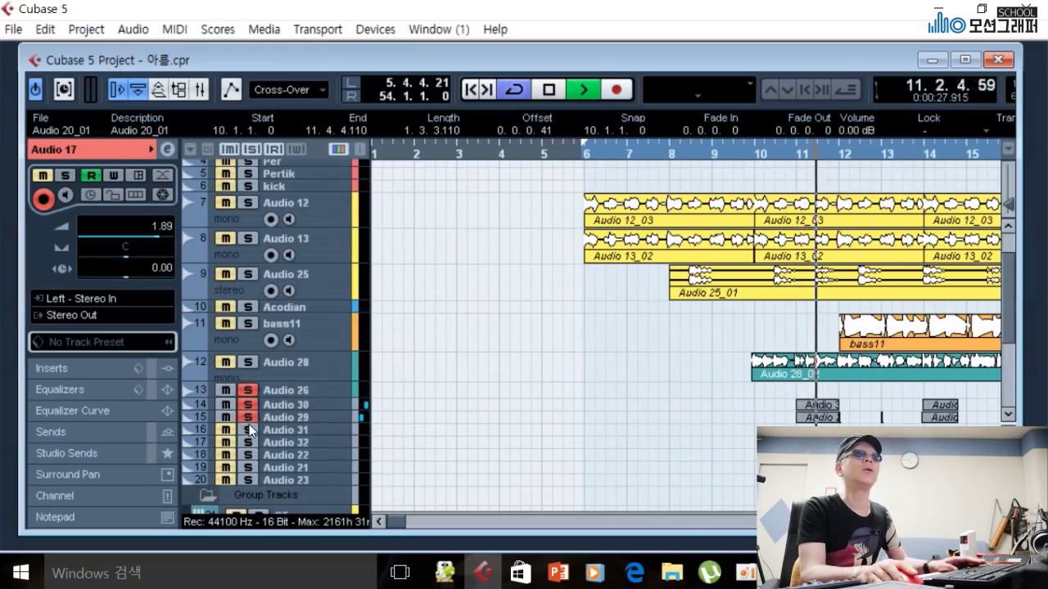
pyautogui.press('space')
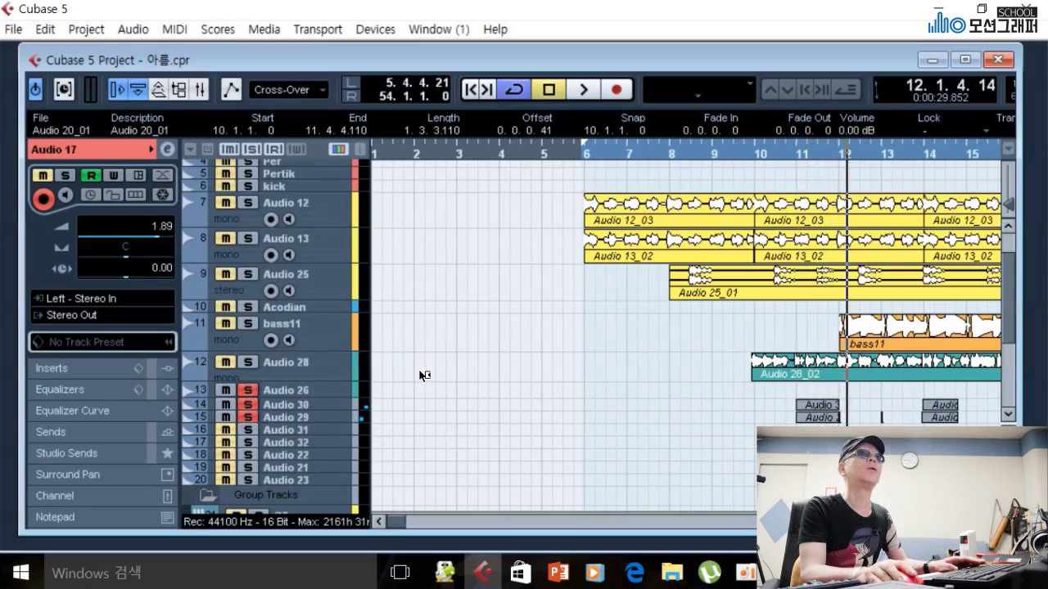
# Replay the soloed Audio 26, Audio 30 and Audio 29 from bar 11 to about bar 12
pyautogui.click(777, 155)
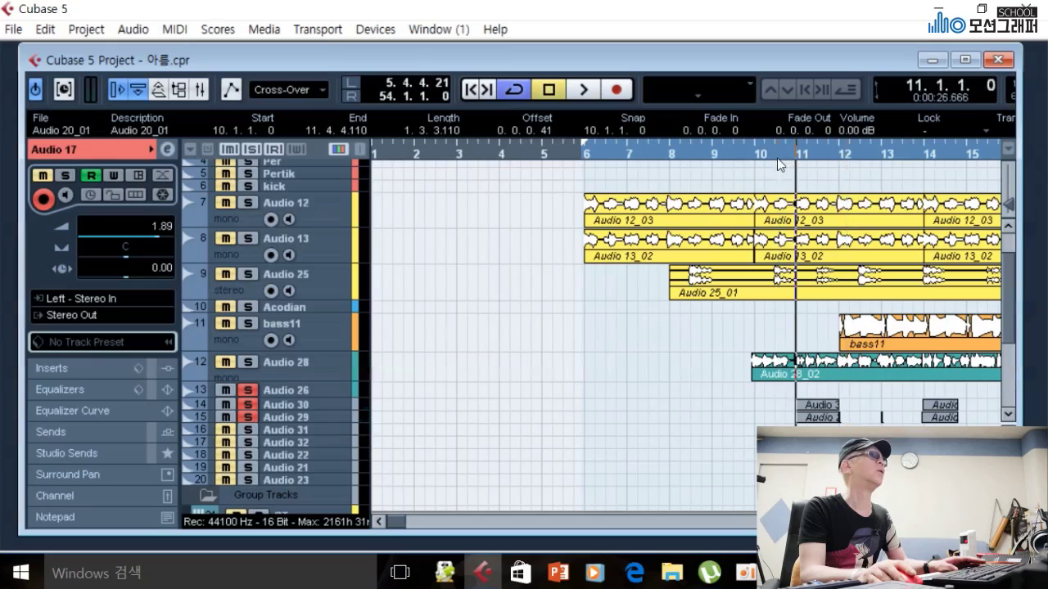
pyautogui.press('space')
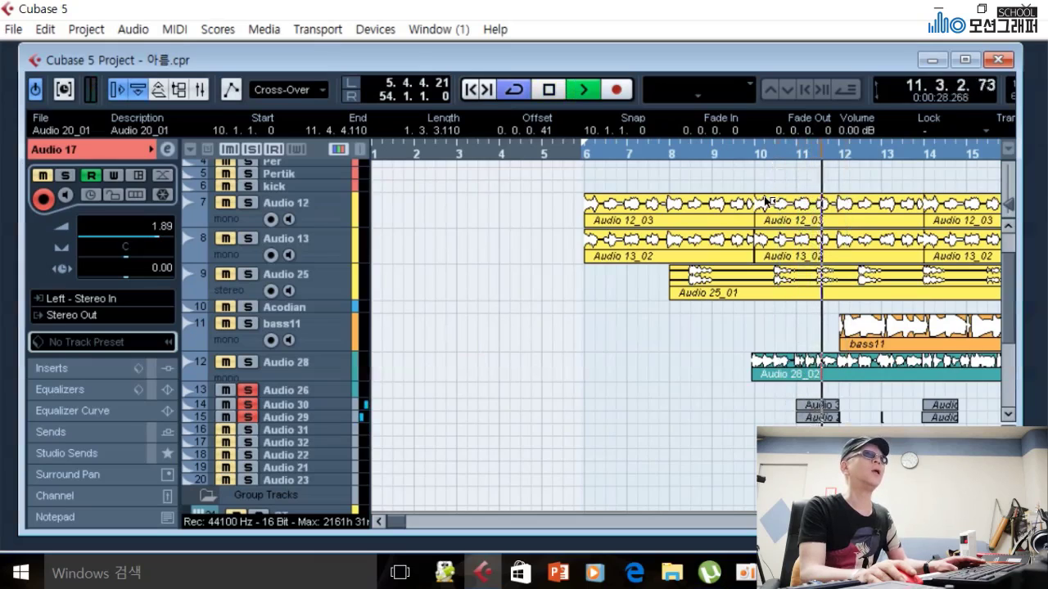
pyautogui.press('space')
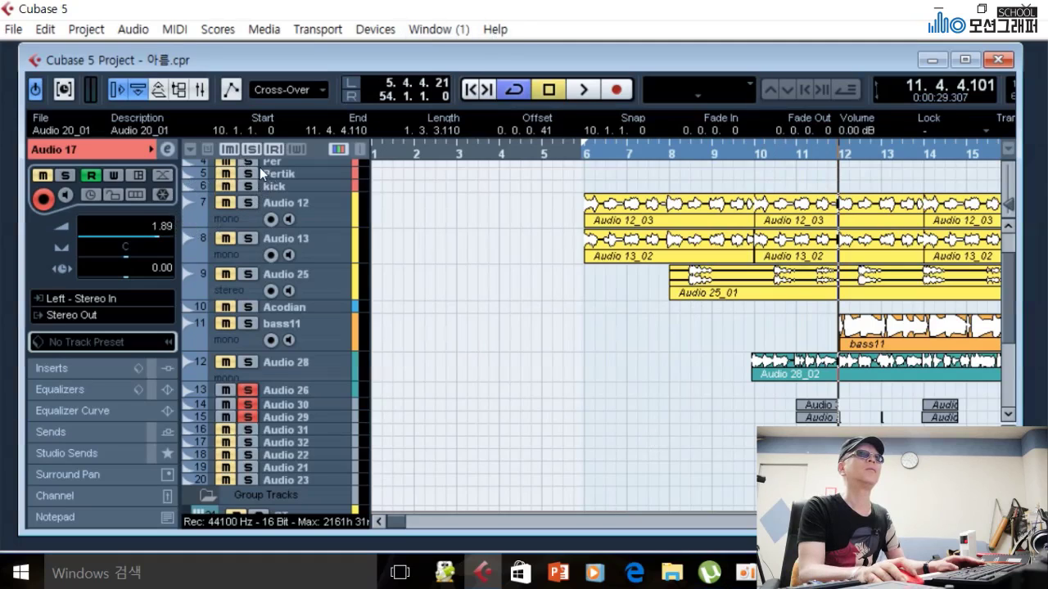
# Add Audio 28 to the soloed tracks, listen from bar 10 to about bar 12, and clear all solos
pyautogui.click(246, 361)
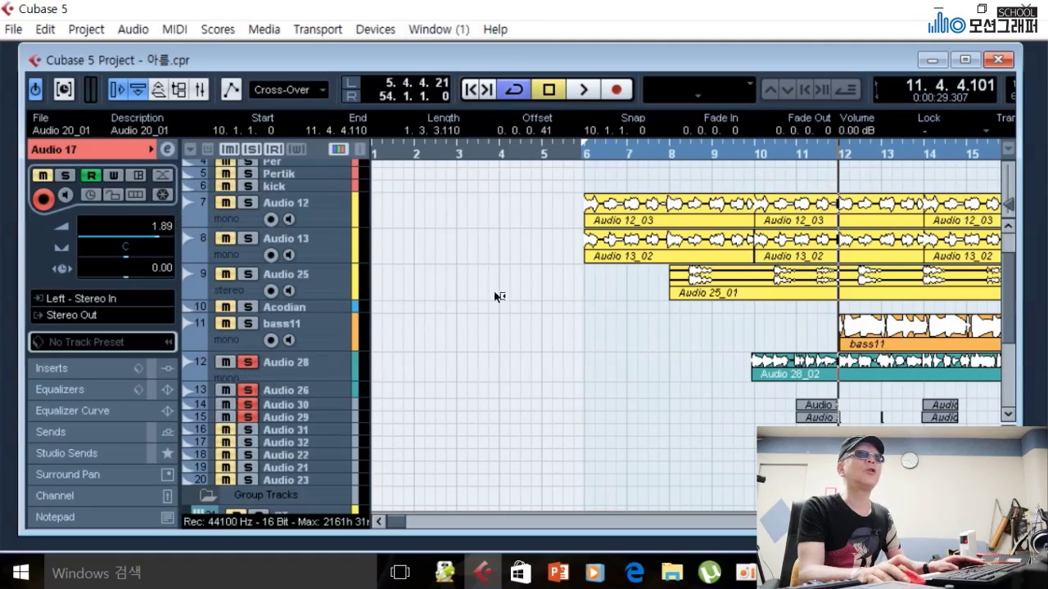
pyautogui.click(755, 152)
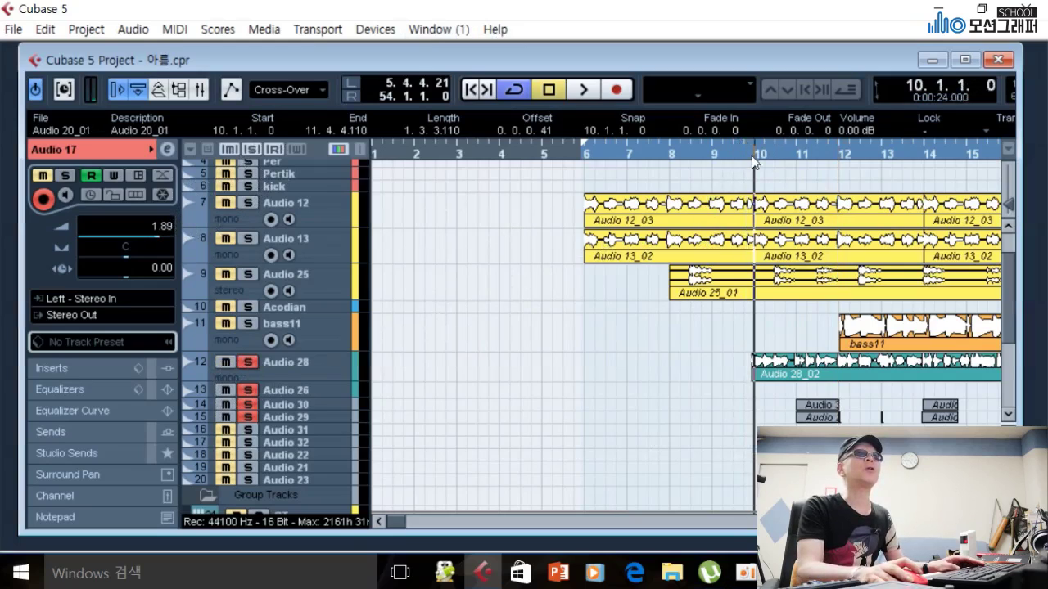
pyautogui.press('space')
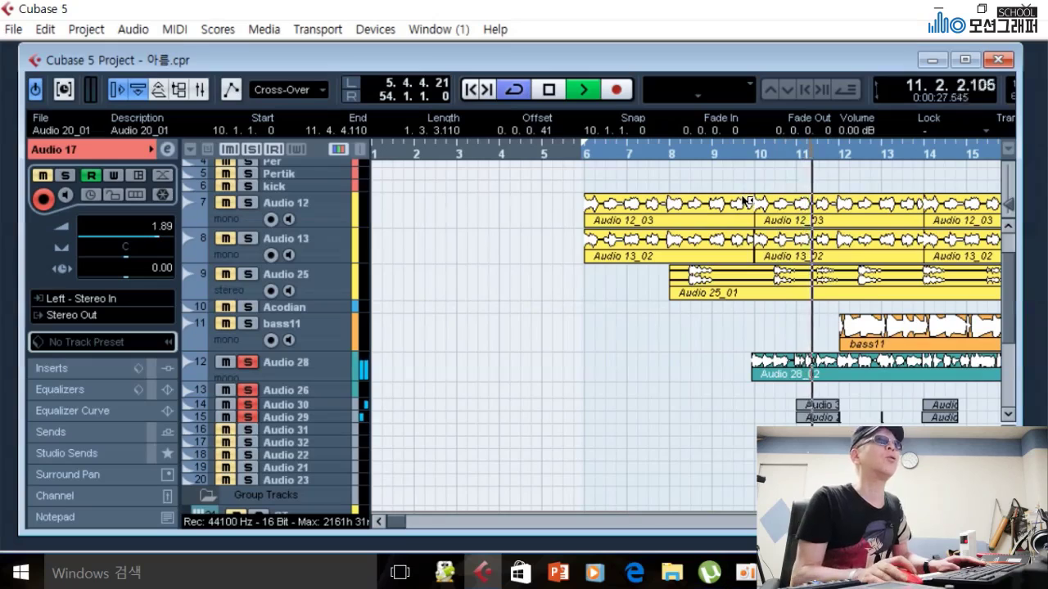
pyautogui.press('space')
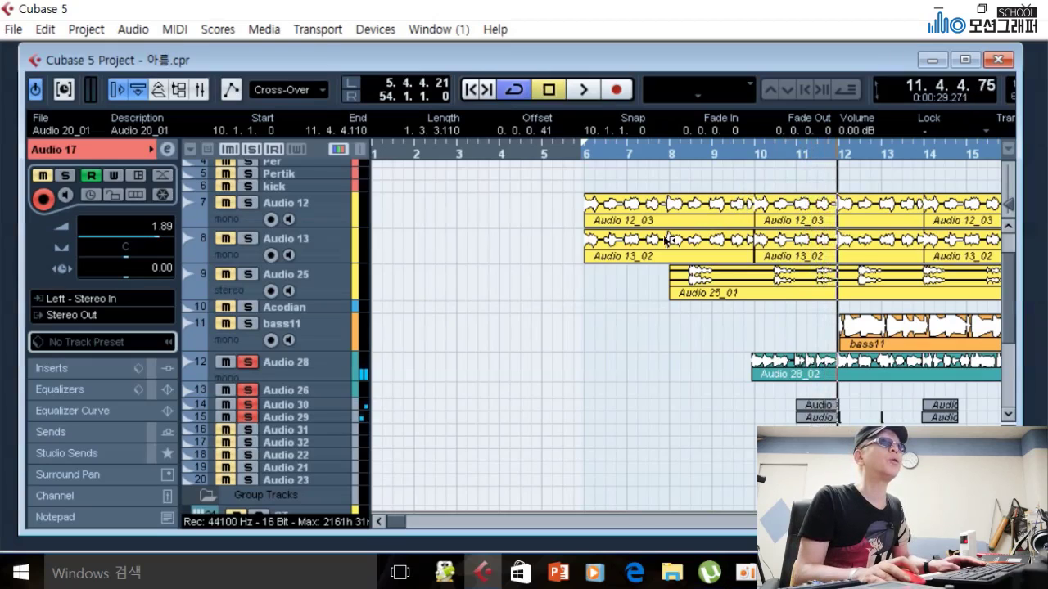
pyautogui.click(251, 150)
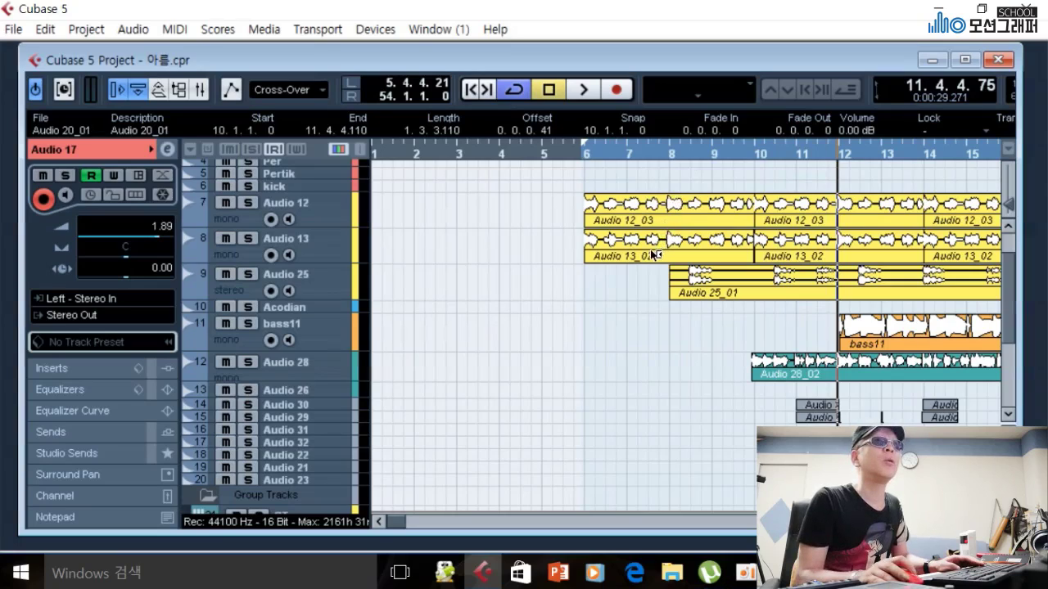
# Set the playback position to bar 10 and zoom the arrangement out horizontally to show up to about bar 25
pyautogui.click(747, 158)
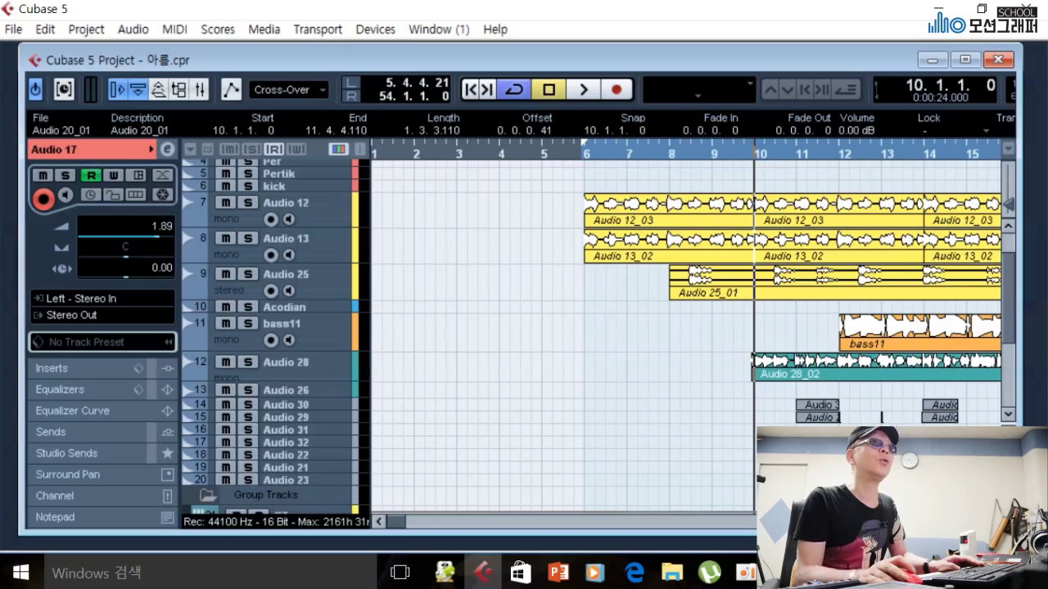
pyautogui.press('h')
pyautogui.press('h')
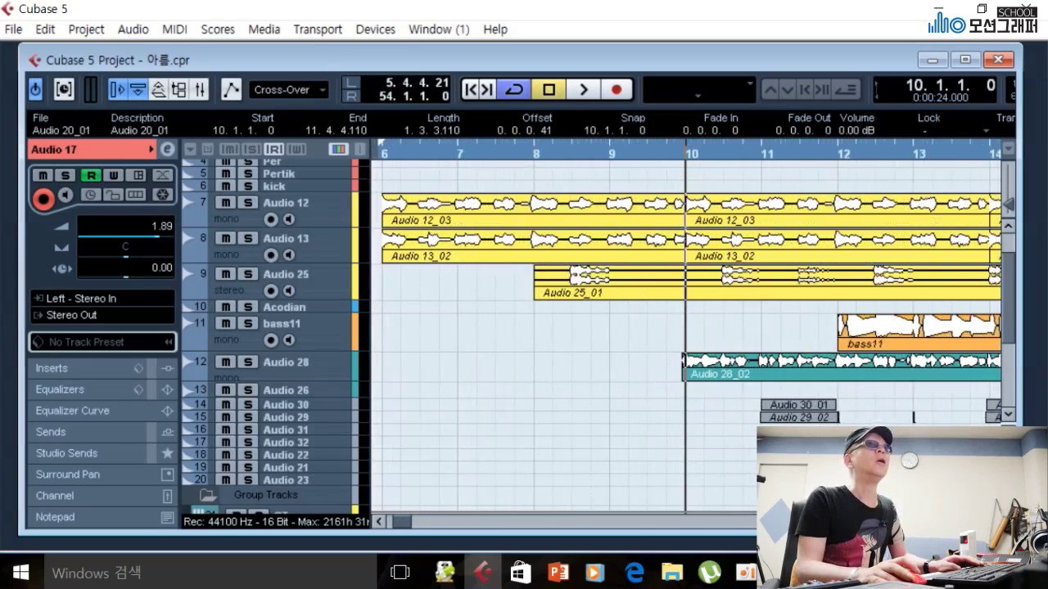
pyautogui.press('g')
pyautogui.press('g')
pyautogui.press('g')
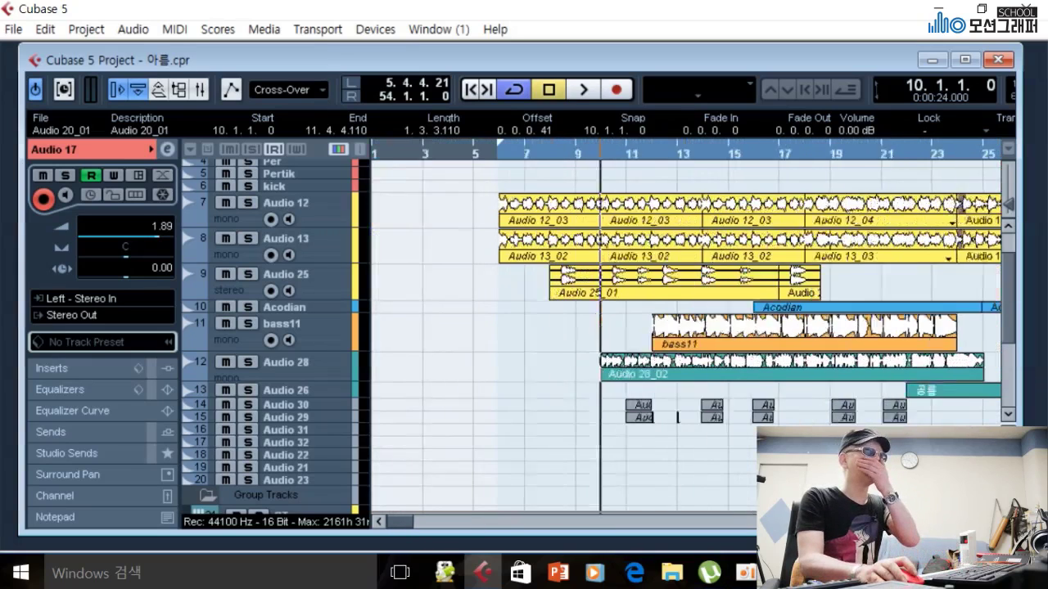
# Zoom in on the arrangement and play the full mix from bar 10 to about bar 18
pyautogui.press('h')
pyautogui.press('h')
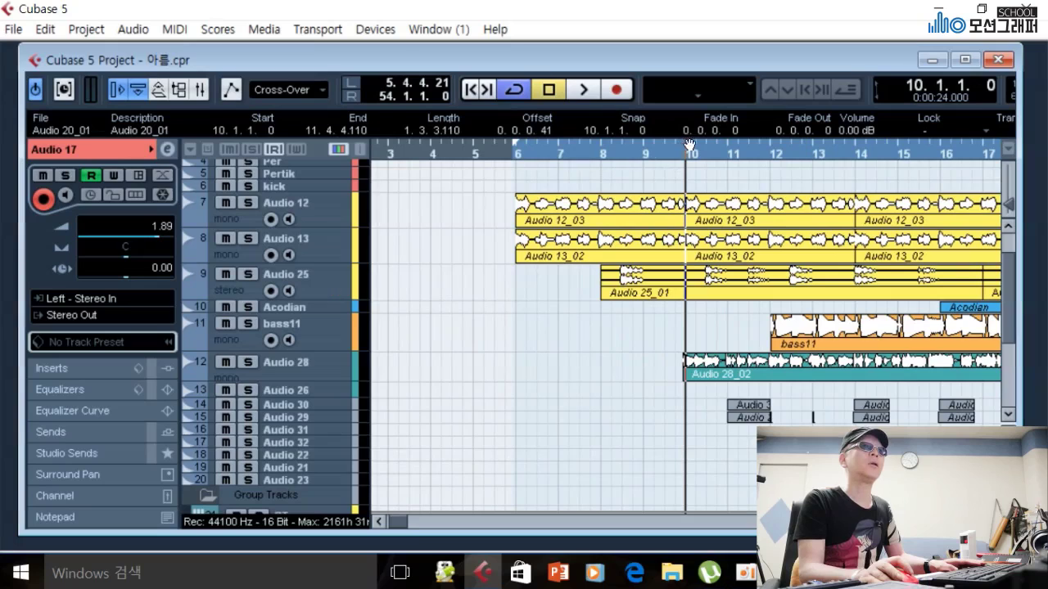
pyautogui.press('space')
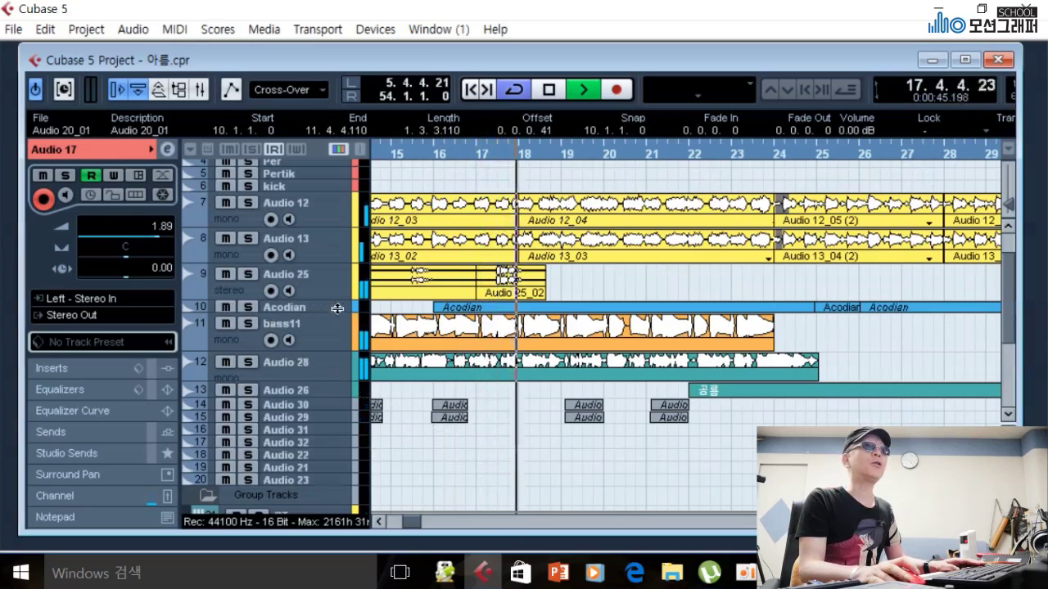
pyautogui.press('space')
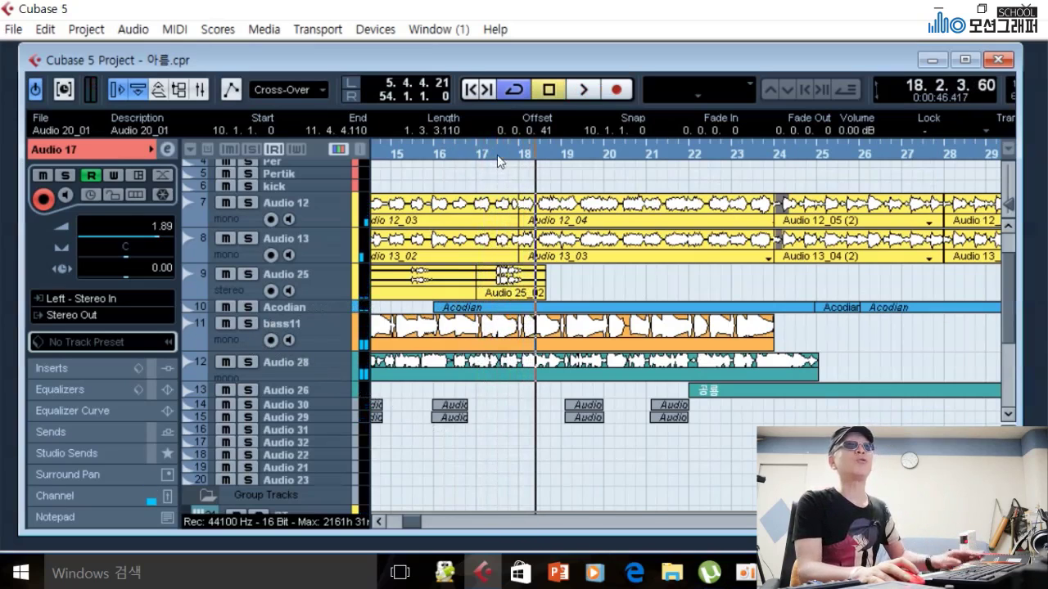
# Solo Audio 25, listen to it from bar 17 to about bar 18, and clear the solo
pyautogui.click(493, 151)
pyautogui.click(248, 274)
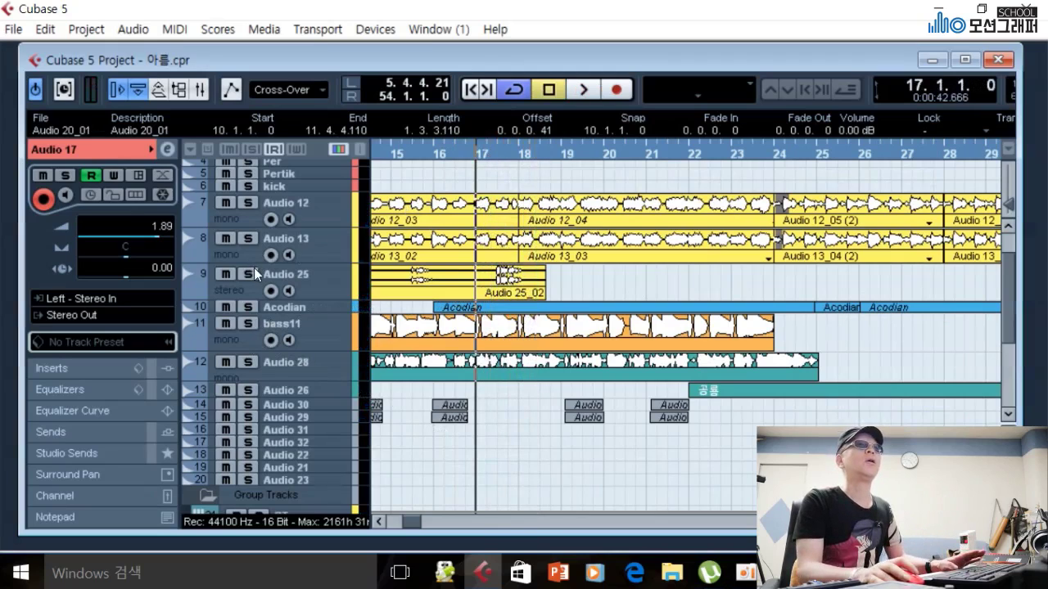
pyautogui.press('space')
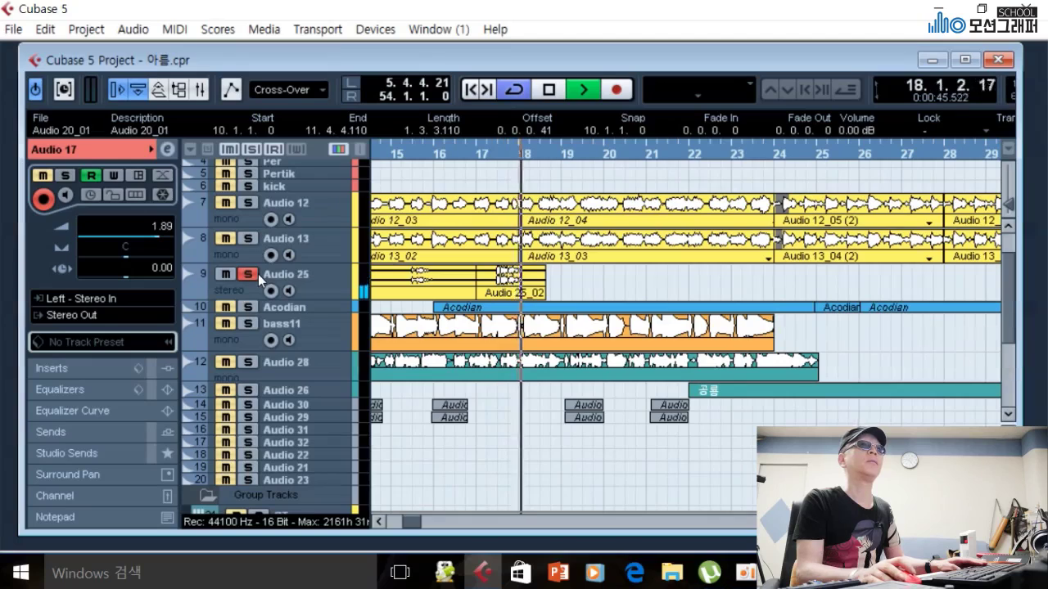
pyautogui.press('space')
pyautogui.click(248, 275)
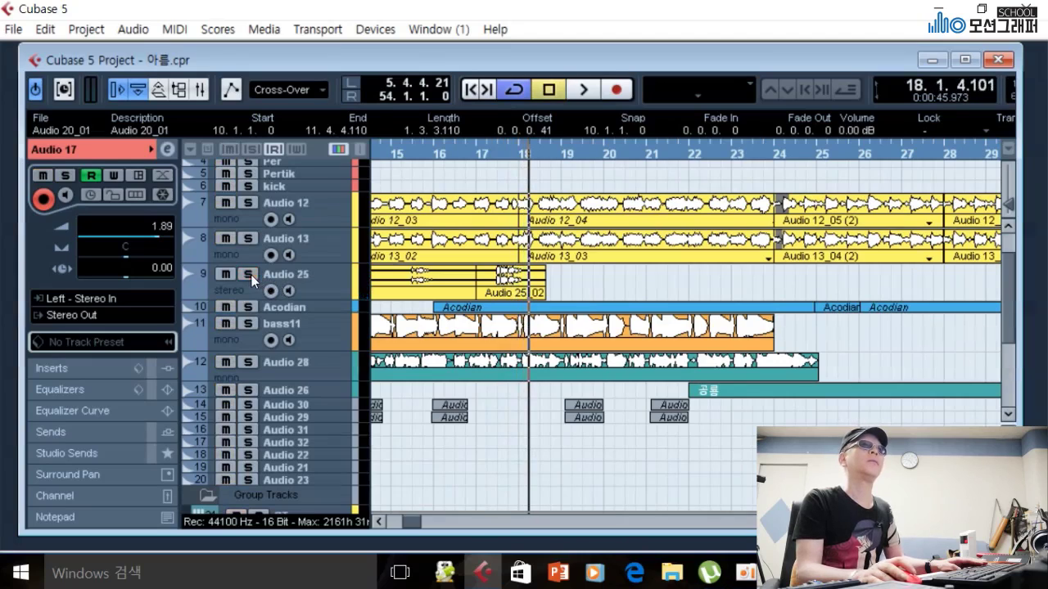
# Replay the full mix from bar 17 to about bar 18 with no track soloed
pyautogui.click(482, 146)
pyautogui.press('space')
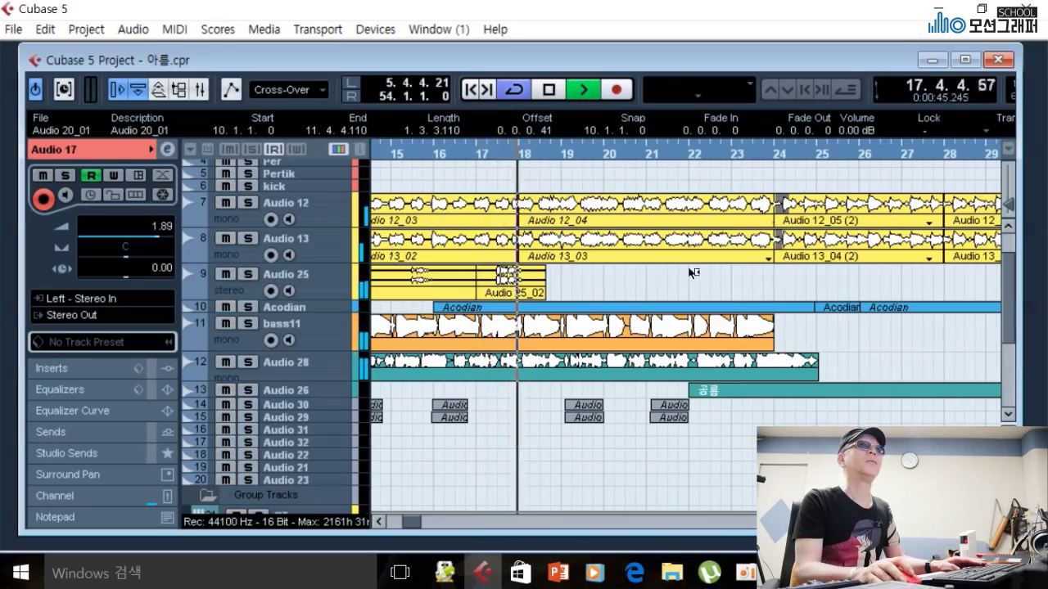
pyautogui.press('space')
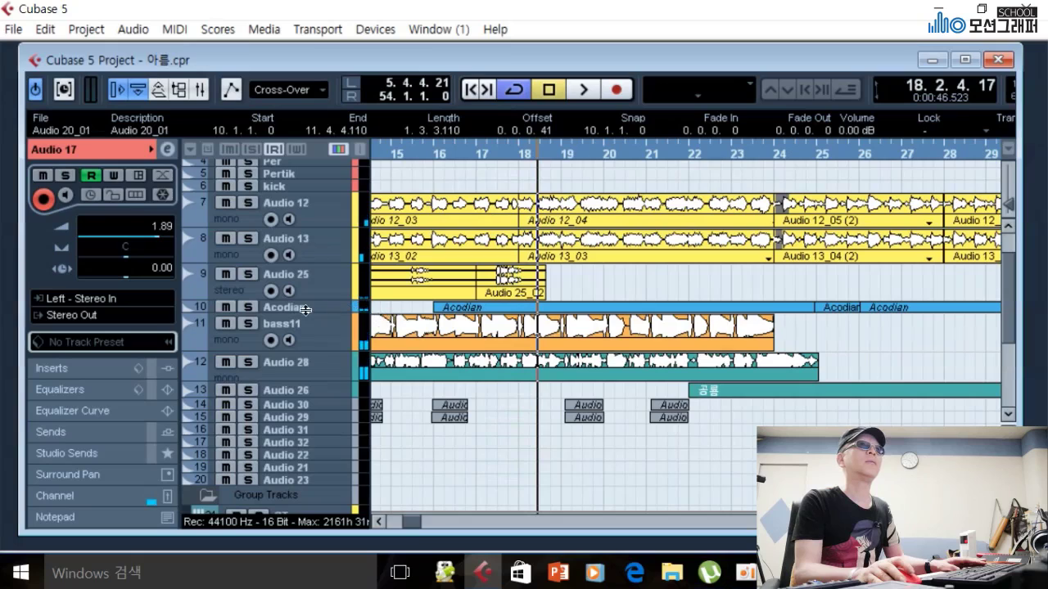
# Solo the Acodian track with its lane enlarged, and set the playback position to bar 18
pyautogui.click(248, 307)
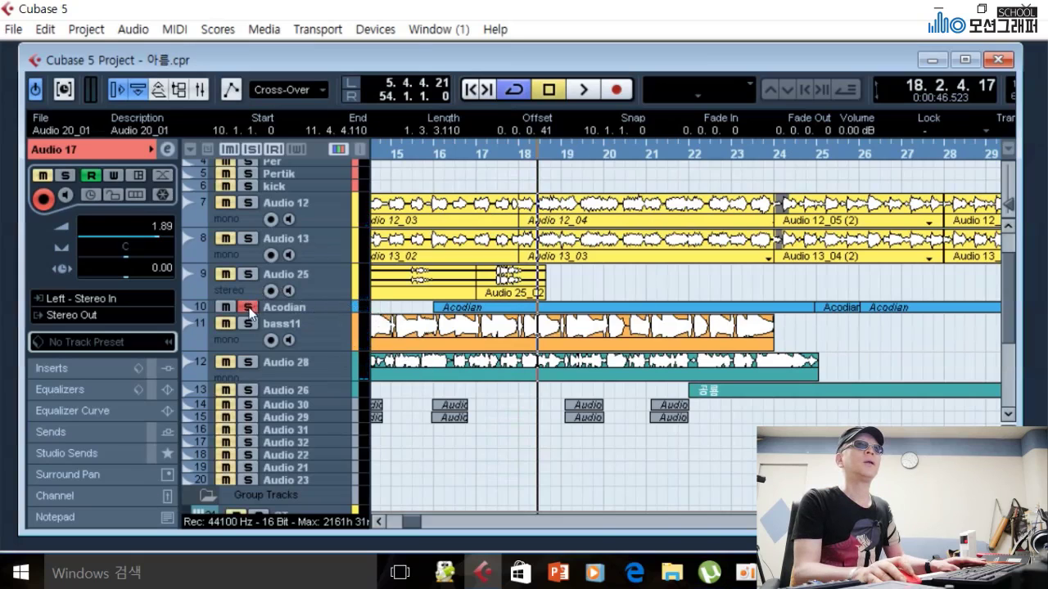
pyautogui.click(332, 312)
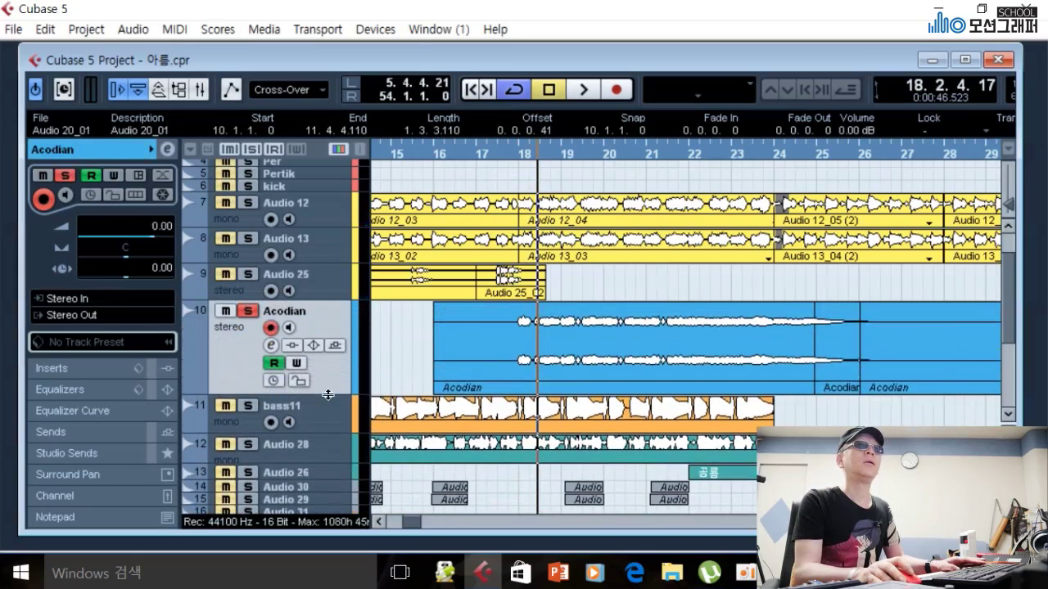
pyautogui.moveTo(526, 155); pyautogui.dragTo(512, 158)
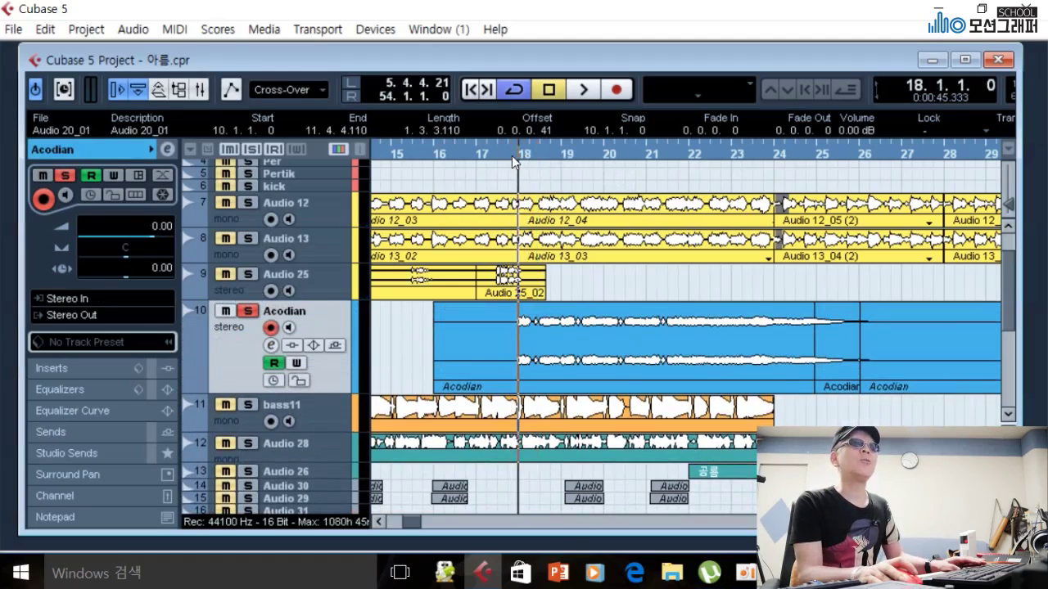